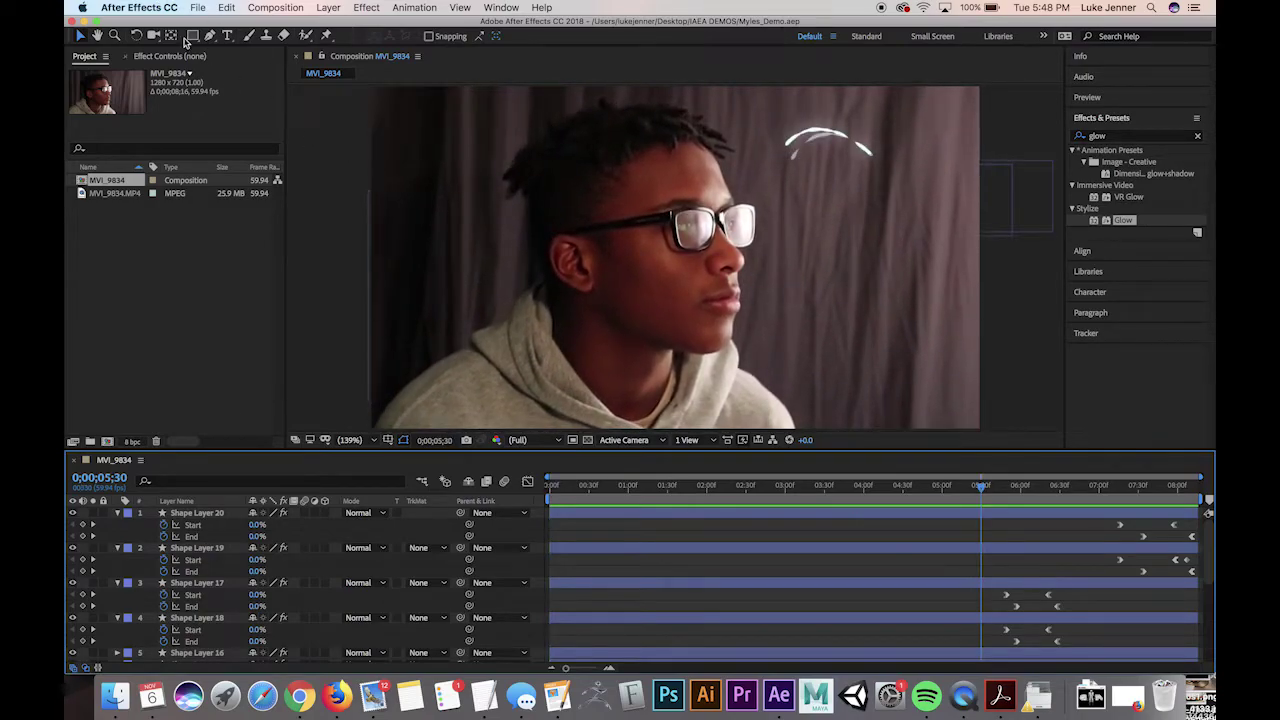
- Create a new, empty project
click(197, 7)
mouse_move(215, 23)
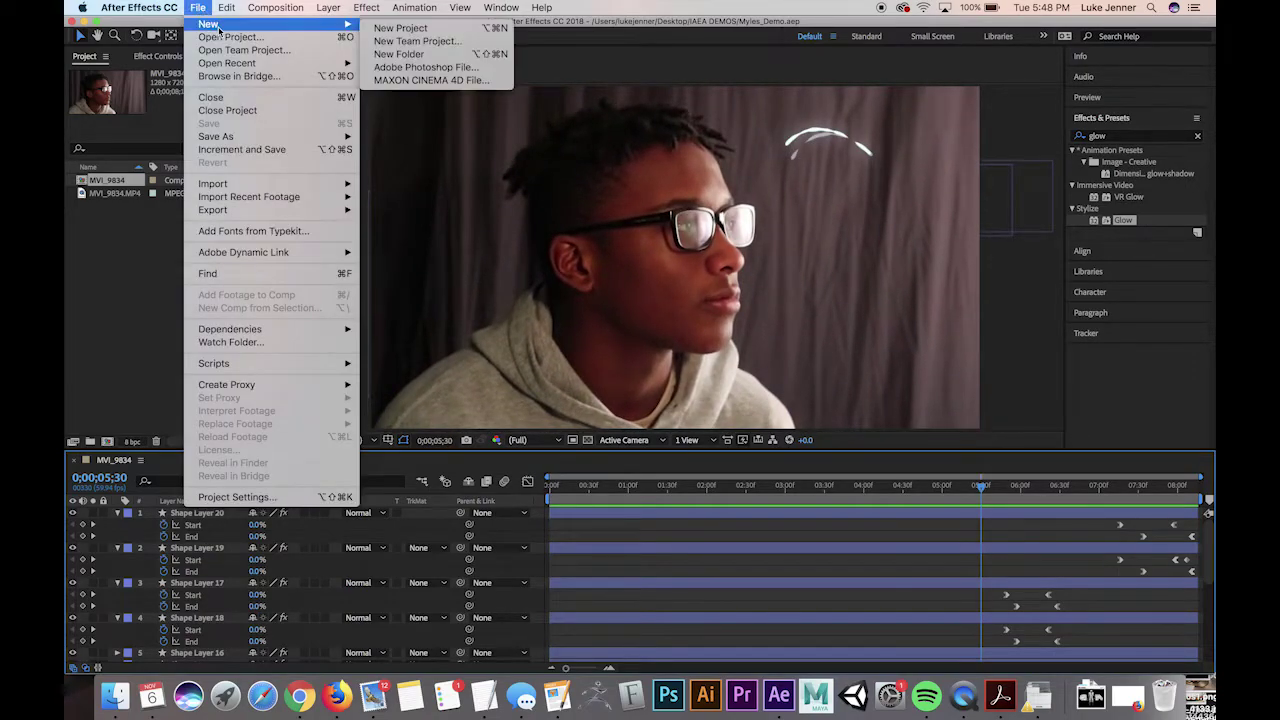
click(411, 28)
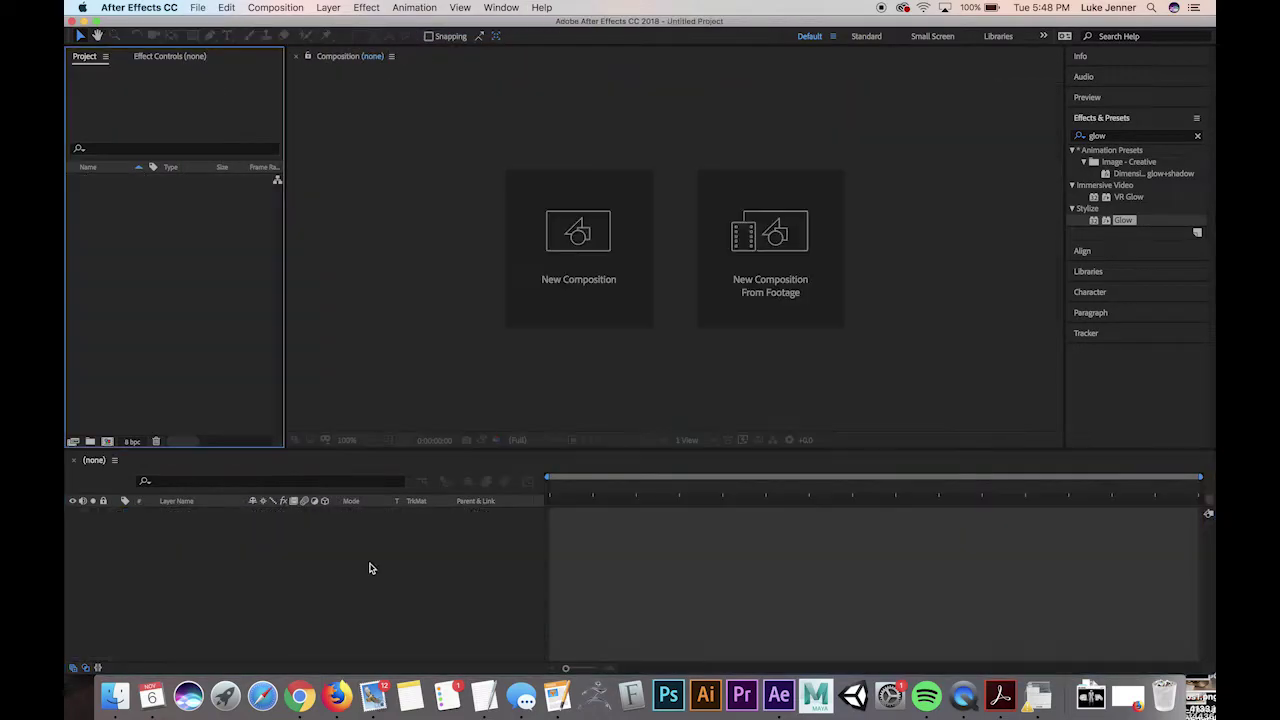
- Preview MVI_9830.MP4 from the FOOTAGE folder in Finder and import it into the After Effects project
click(115, 695)
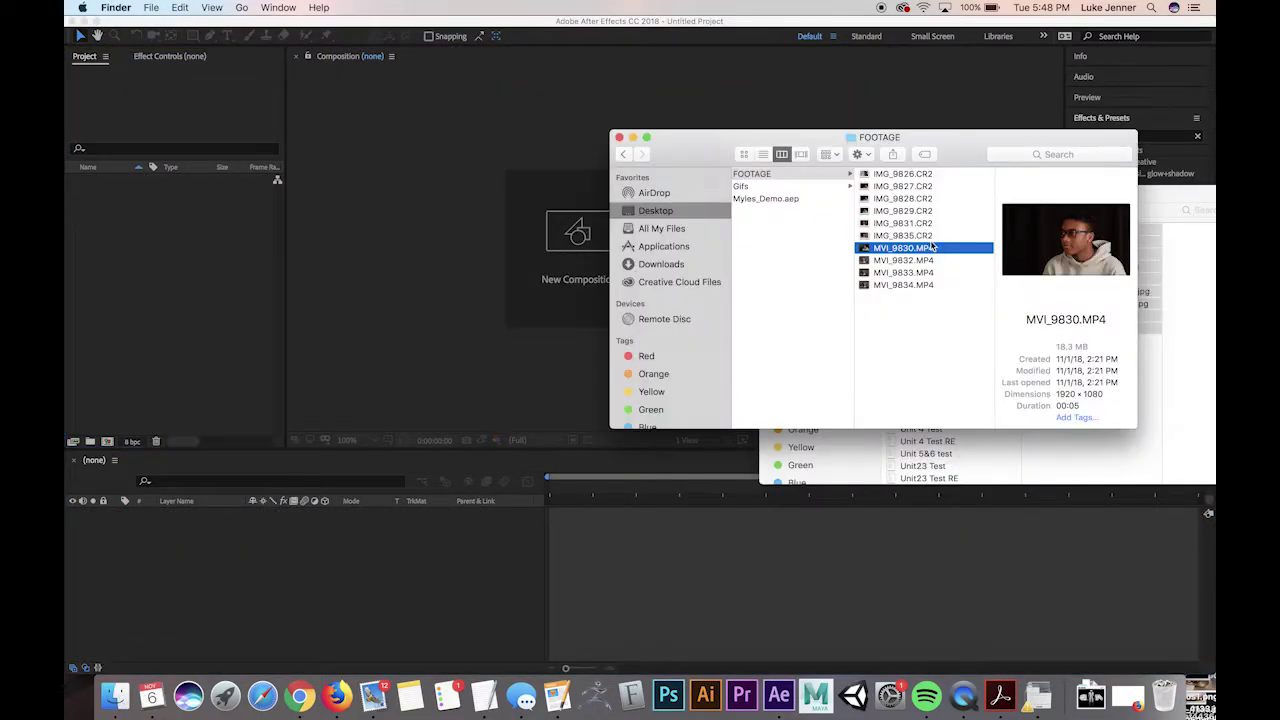
key(space)
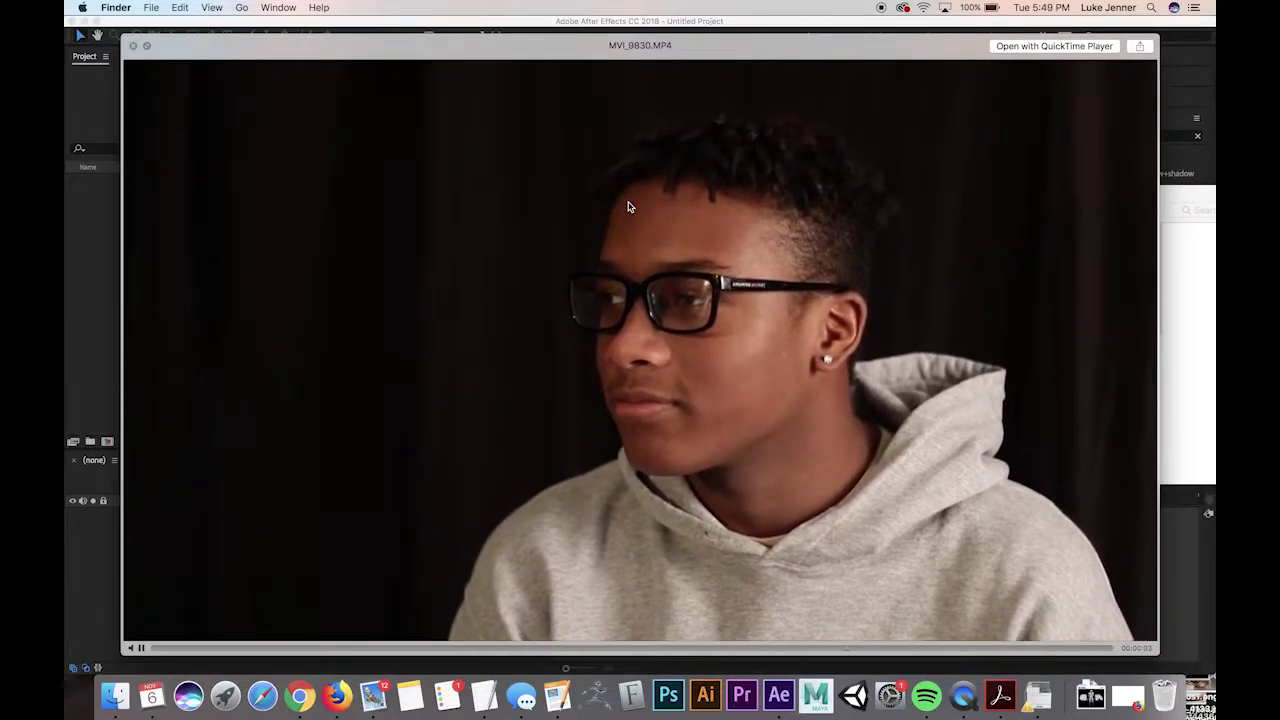
key(space)
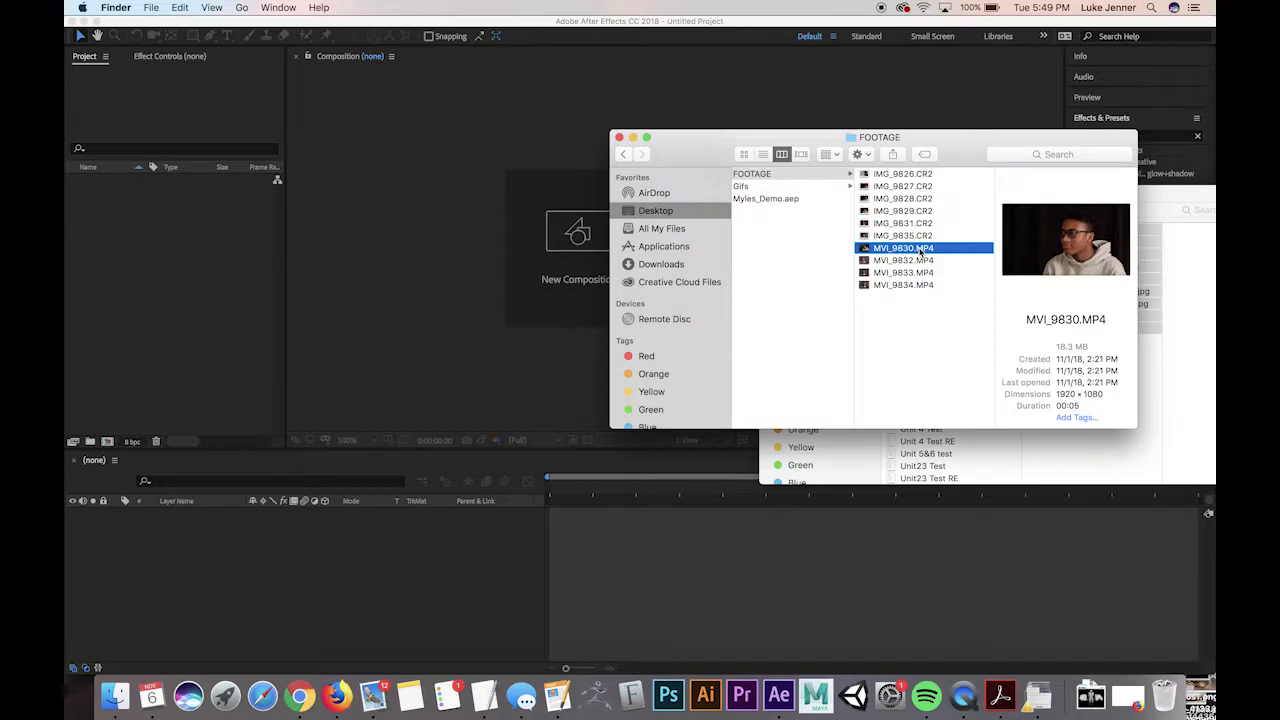
drag(920, 252, 251, 368)
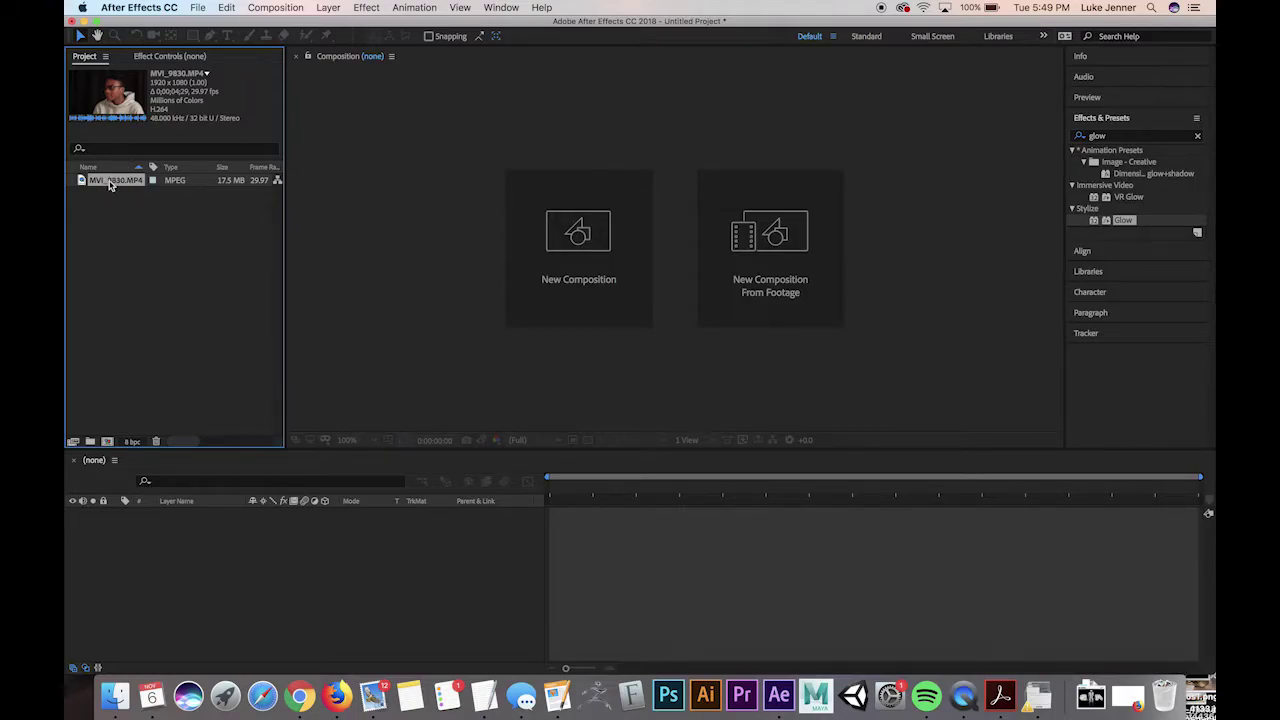
- Create a composition from MVI_9830.MP4, shift the layer slightly earlier so its end falls at about 4;20, and play it back
drag(113, 188, 617, 542)
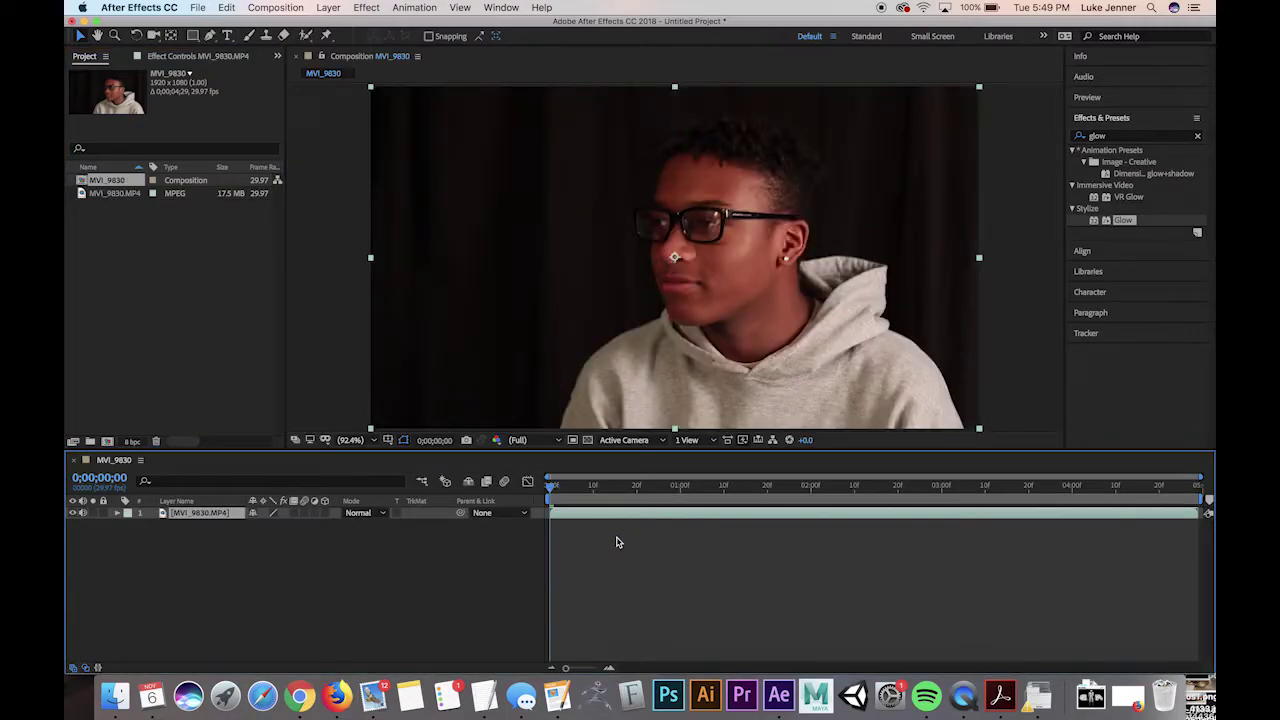
drag(556, 514, 569, 517)
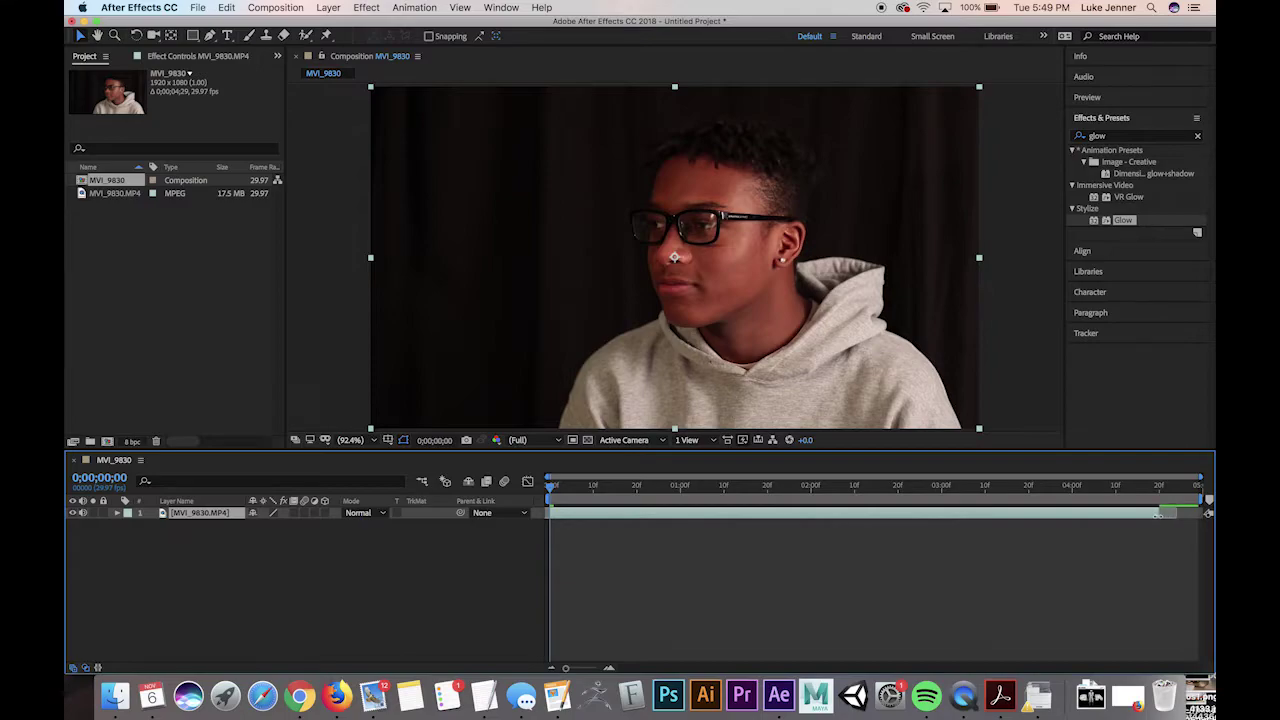
key(space)
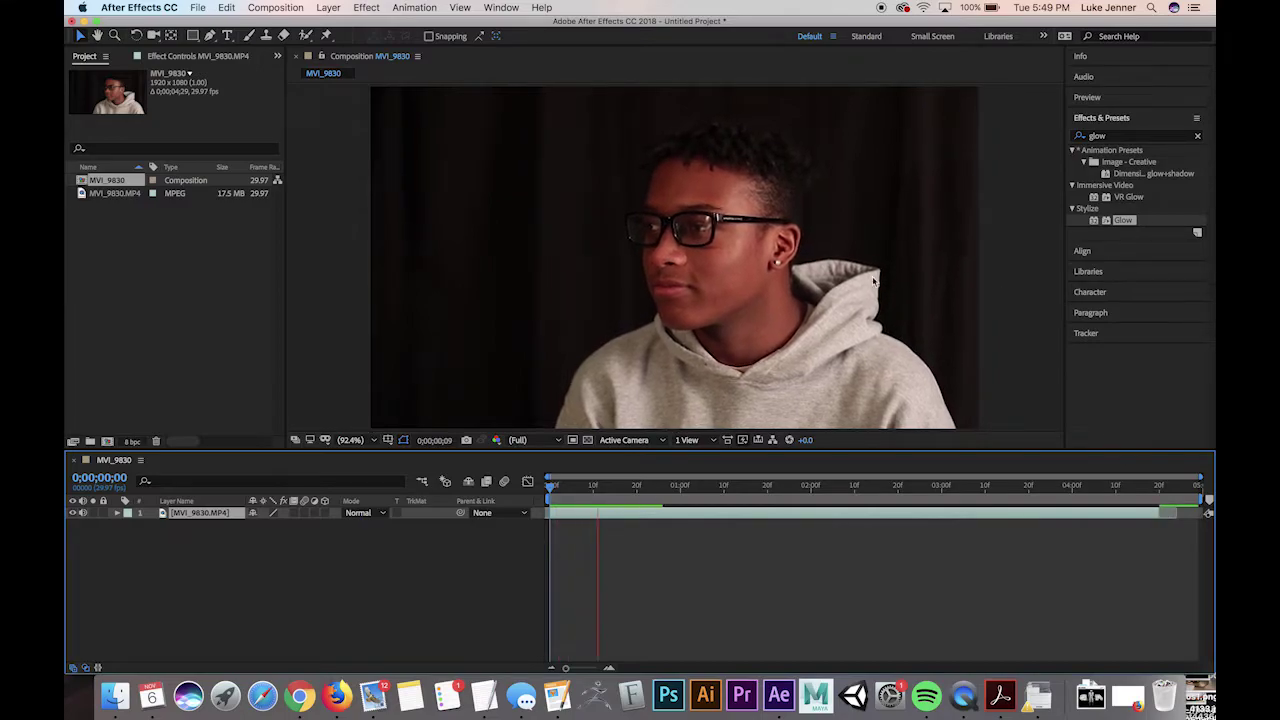
key(space)
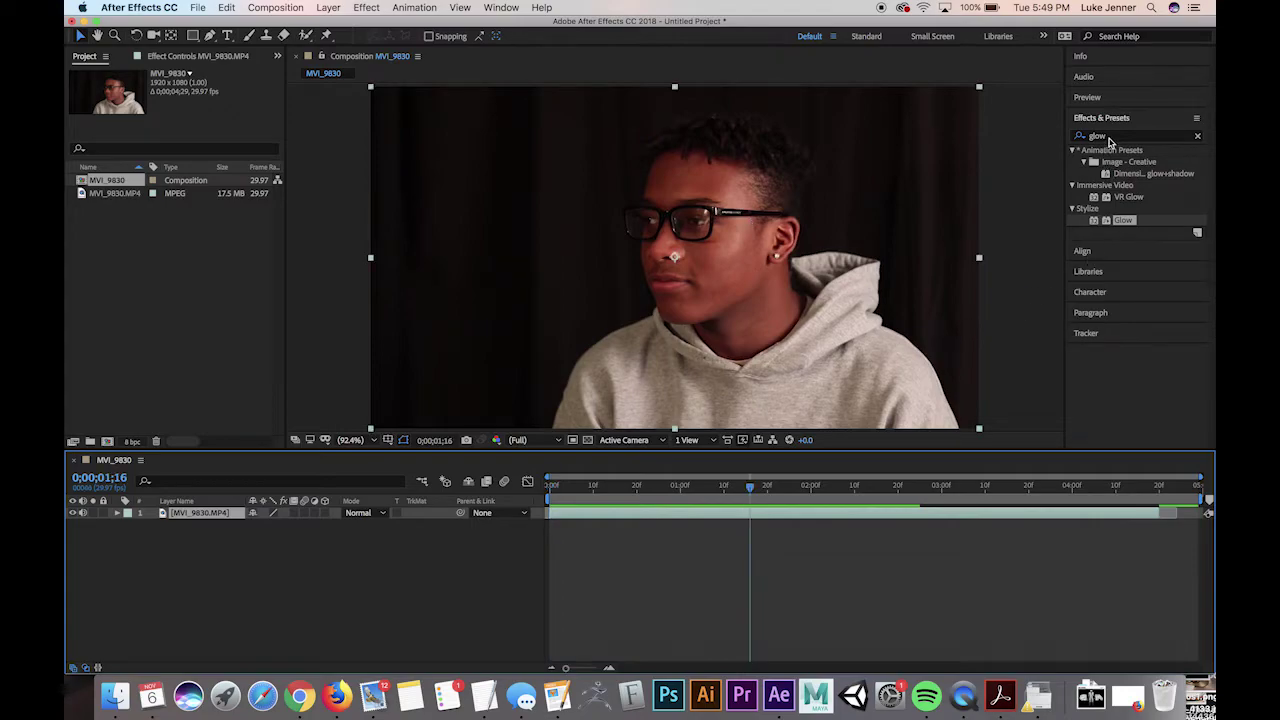
- Find the Warp Stabilizer VFX effect and apply it to the MVI_9830.MP4 layer
click(1134, 135)
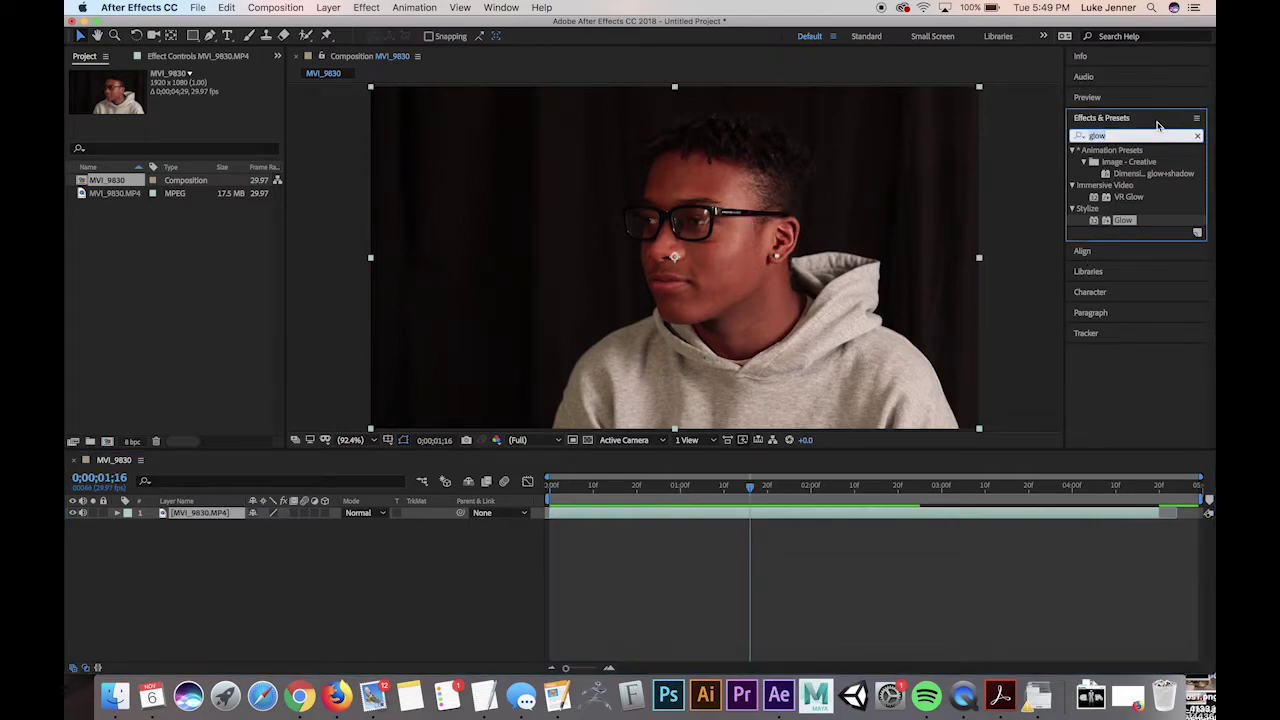
text(warp stab)
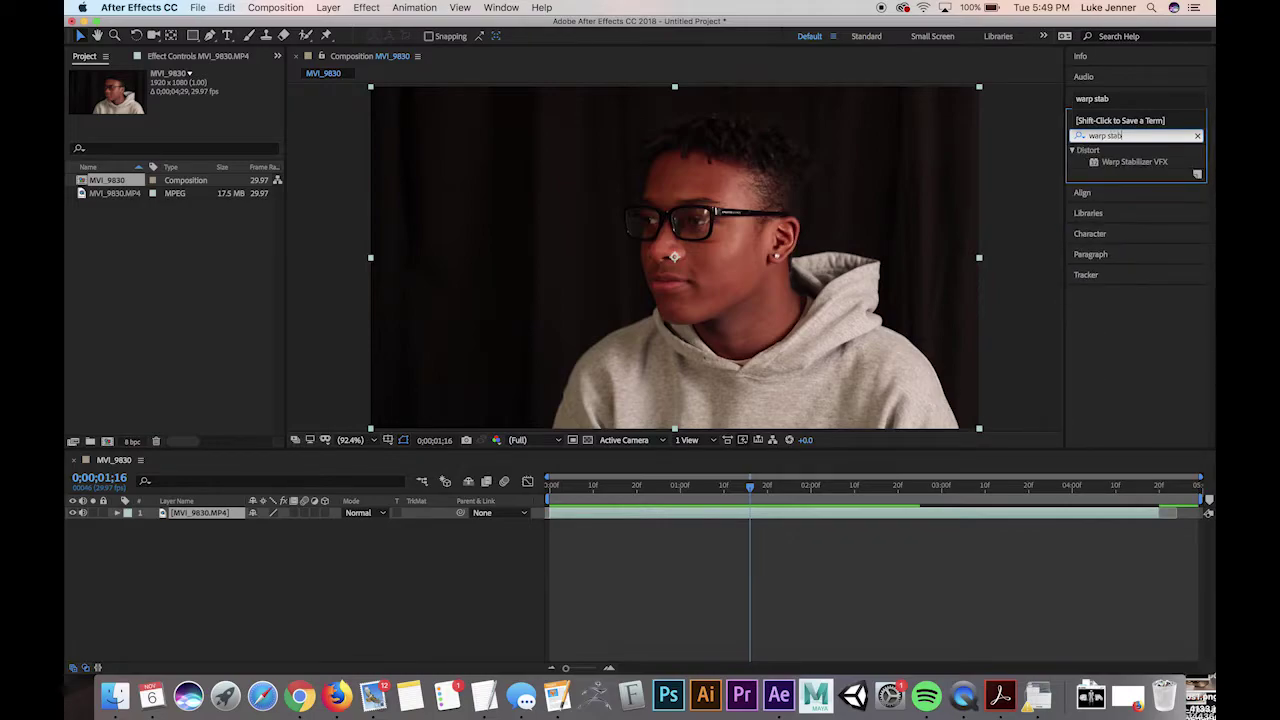
drag(1134, 161, 606, 519)
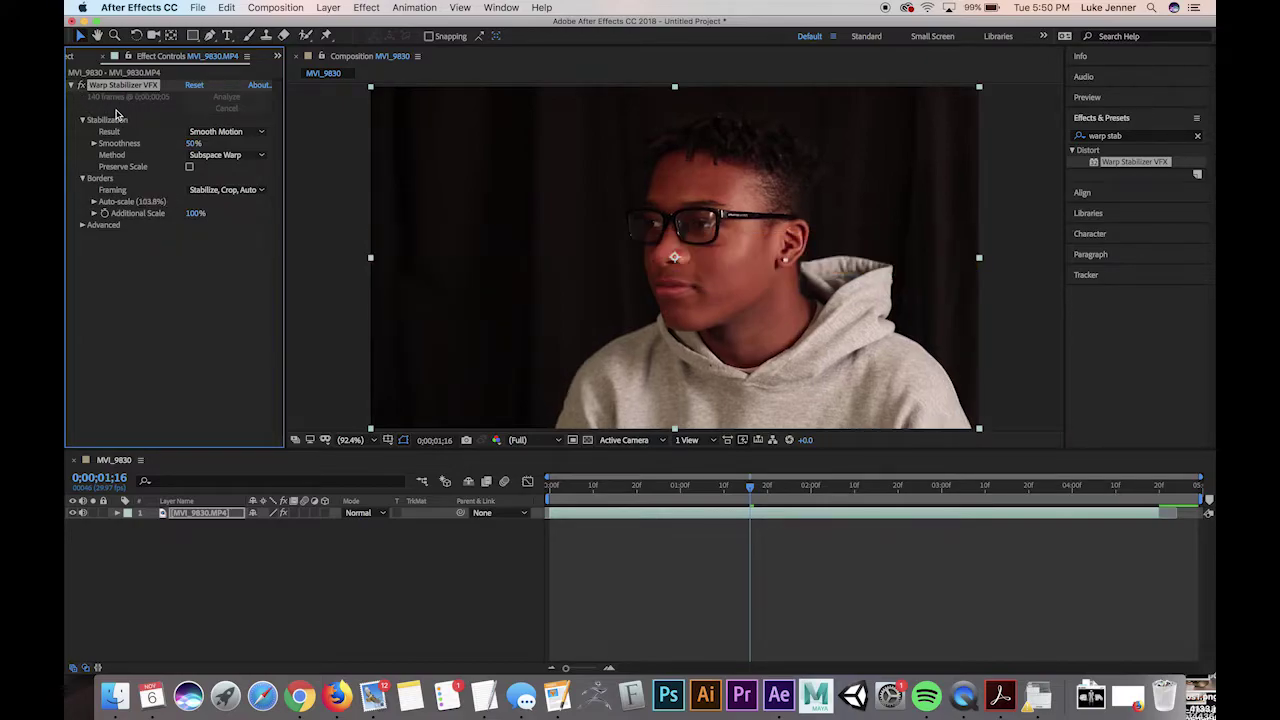
- Play back the stabilized clip to check its motion and return to the first frame
key(space)
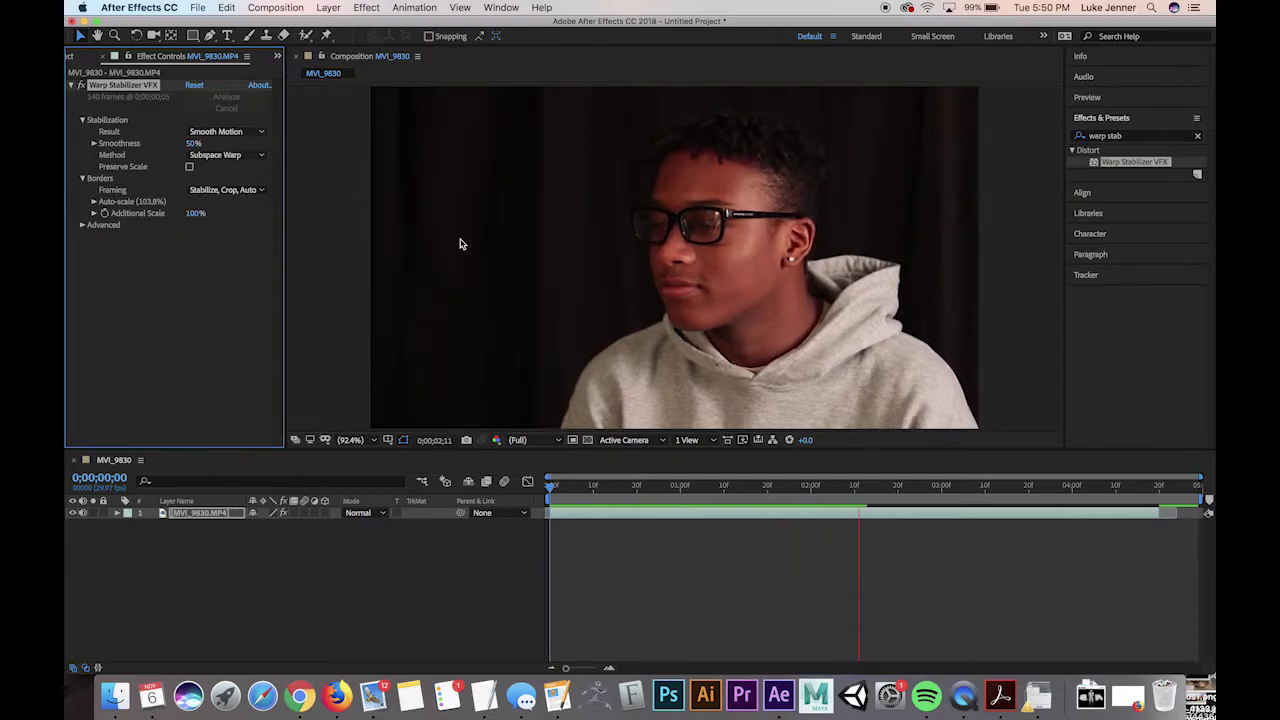
key(space)
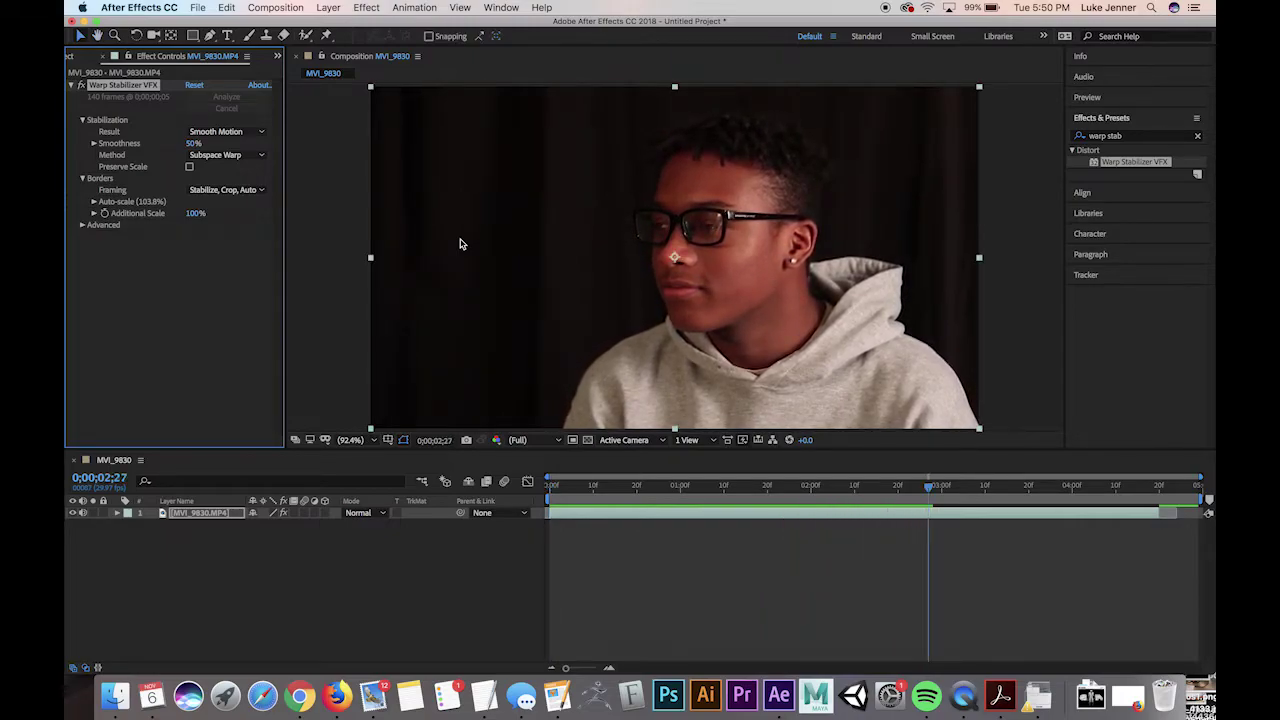
key(Home)
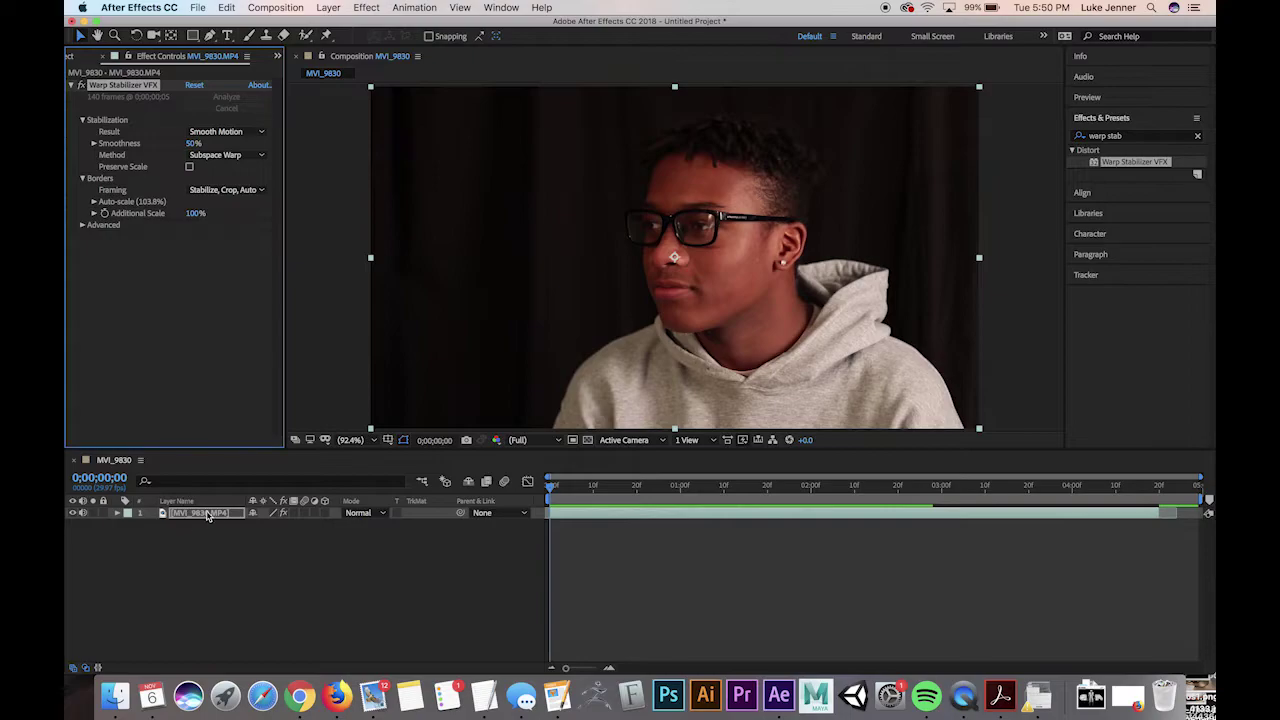
- With no layer selected, draw an open curved path with the Pen tool along the man's face and jawline, from below the glasses towards the ear
click(194, 548)
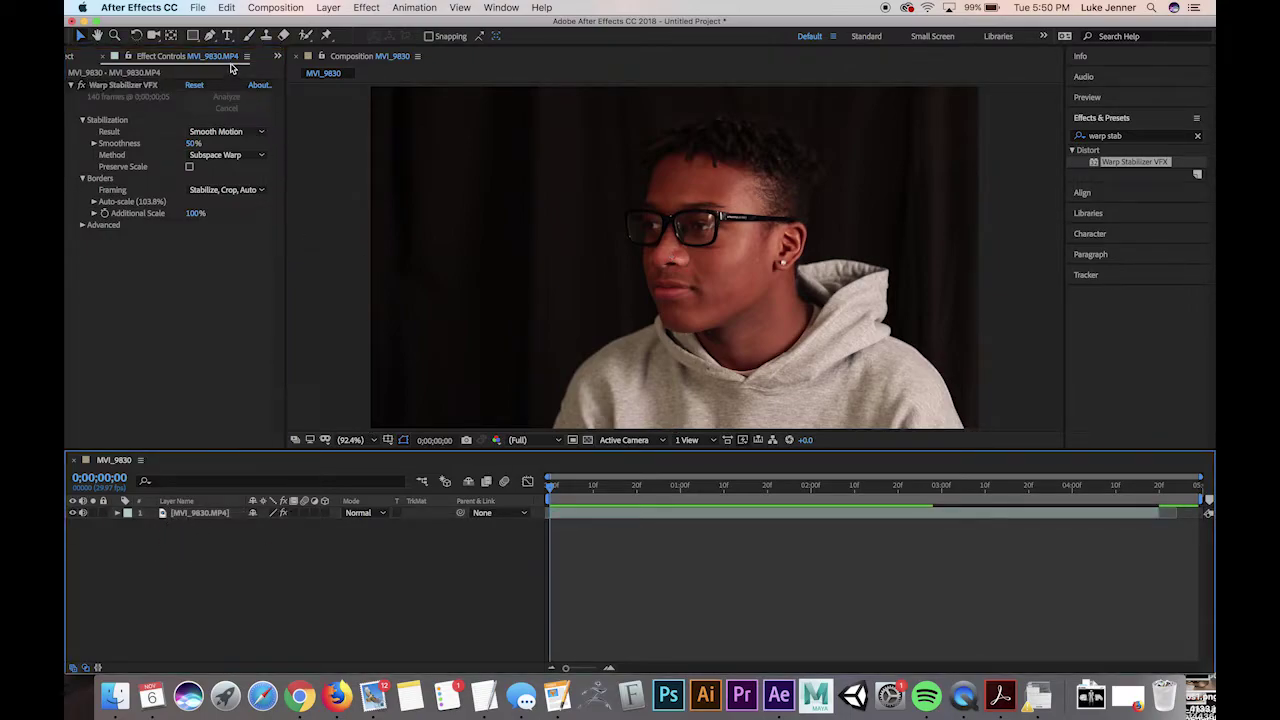
click(210, 37)
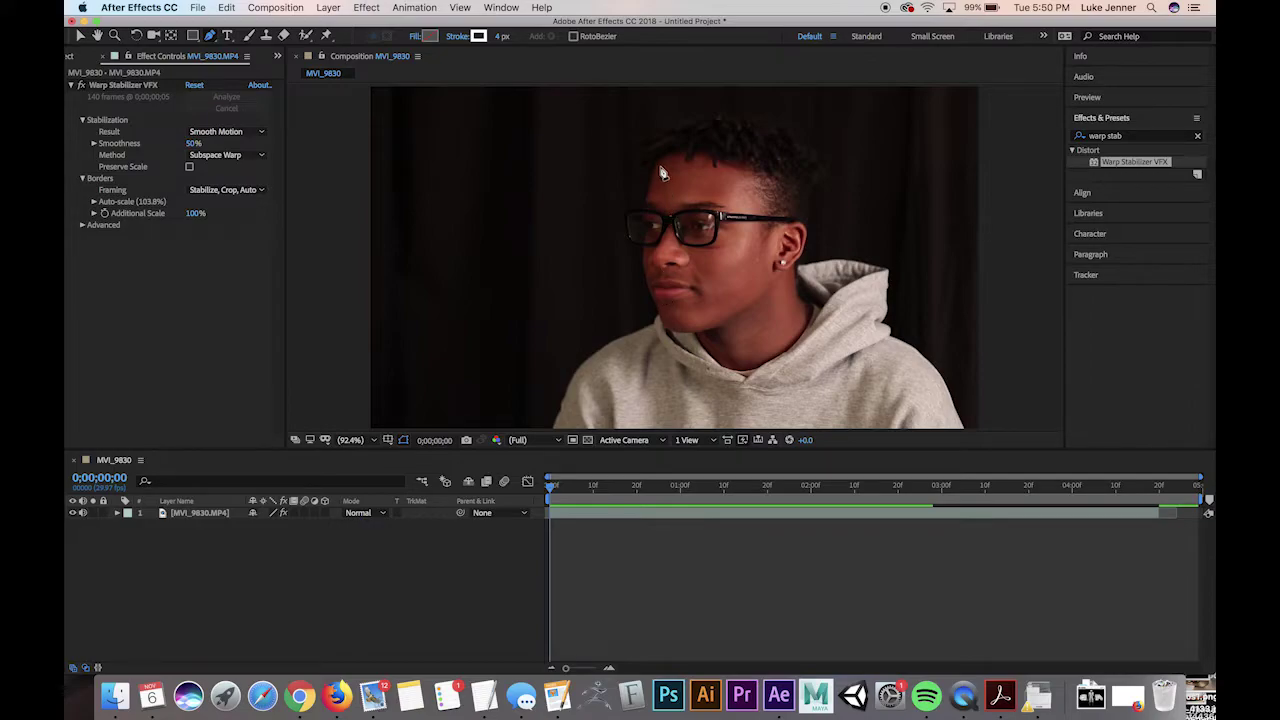
click(644, 250)
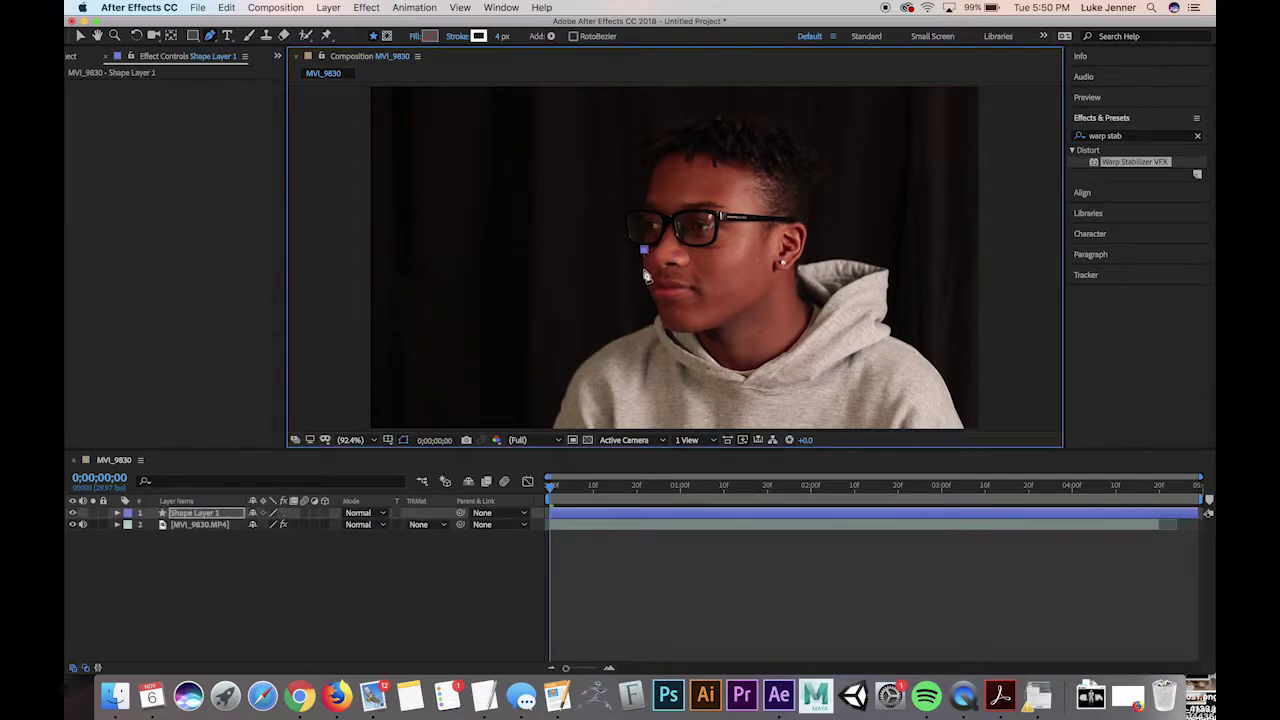
click(655, 301)
click(663, 322)
click(718, 327)
drag(718, 330, 724, 327)
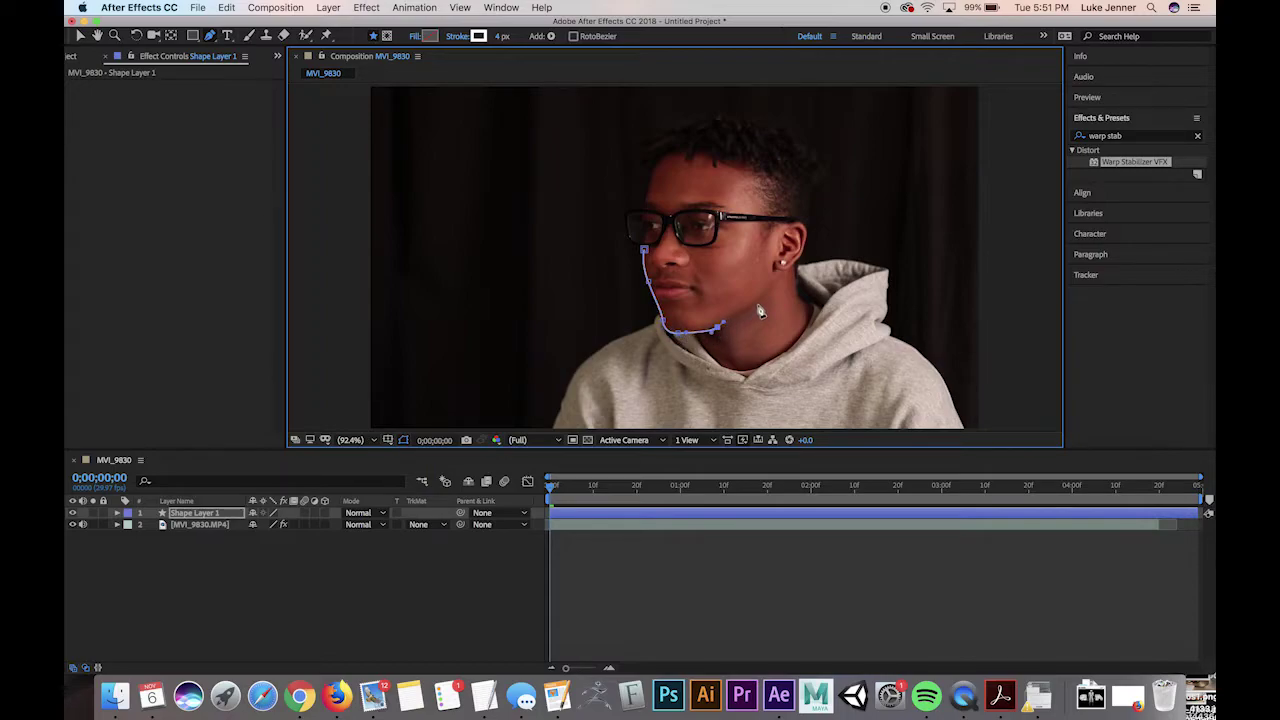
click(760, 301)
- Set the jawline shape's fill to None and its stroke width to 6 px
click(427, 37)
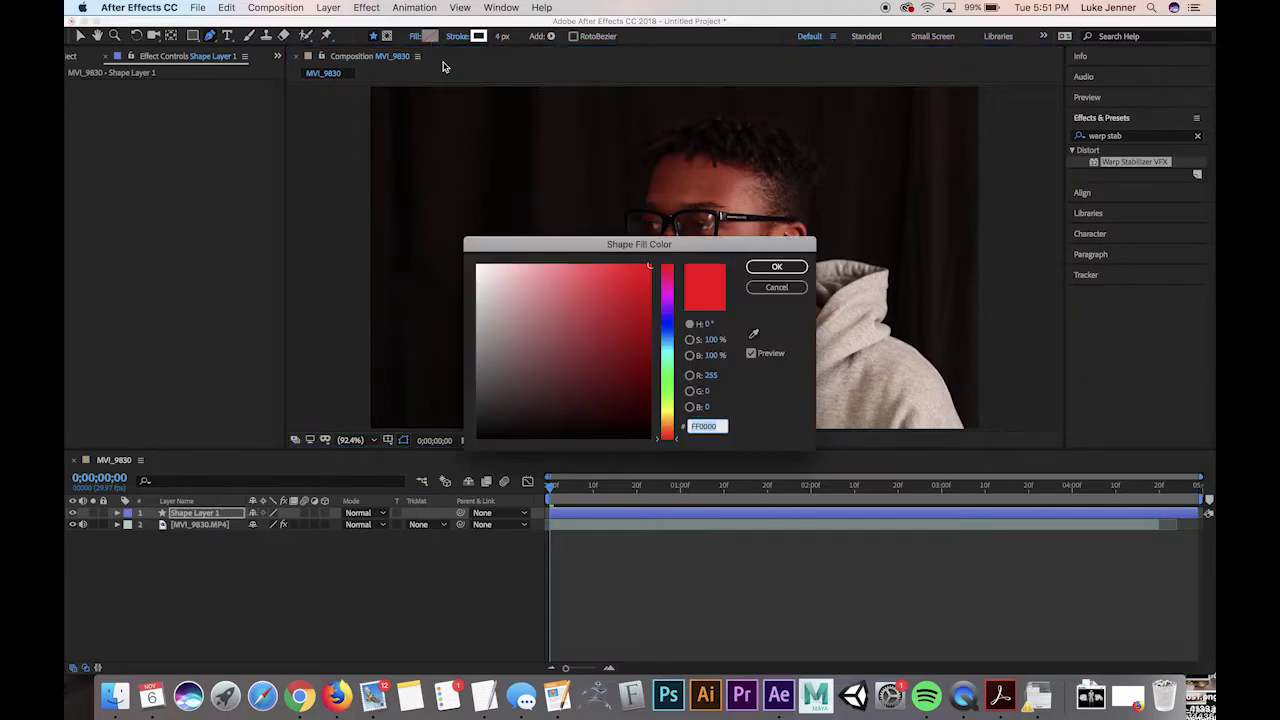
click(776, 288)
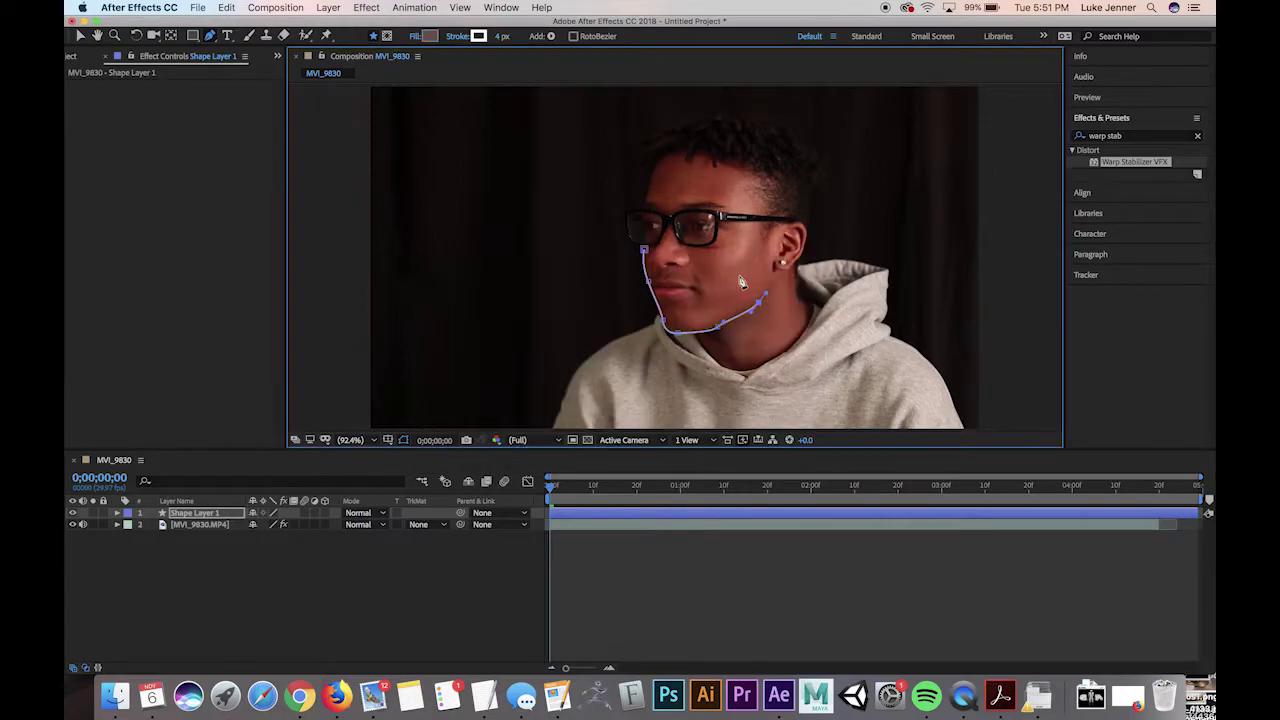
click(415, 37)
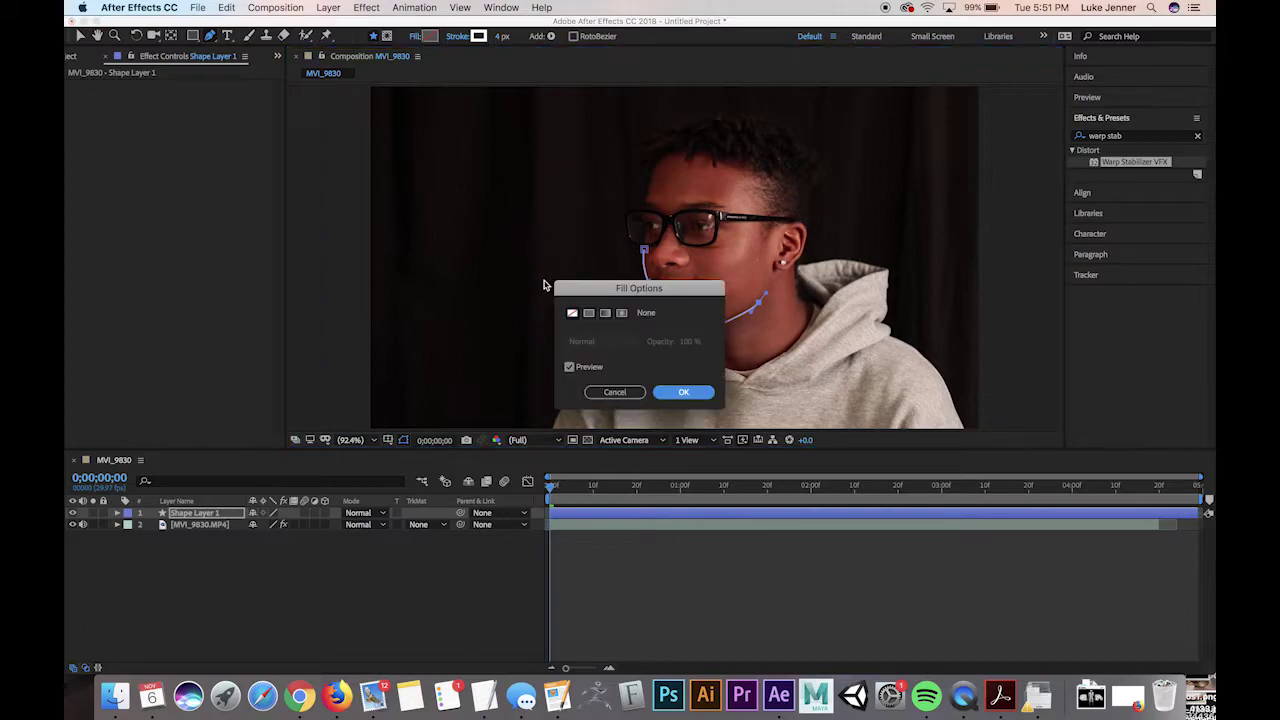
click(676, 392)
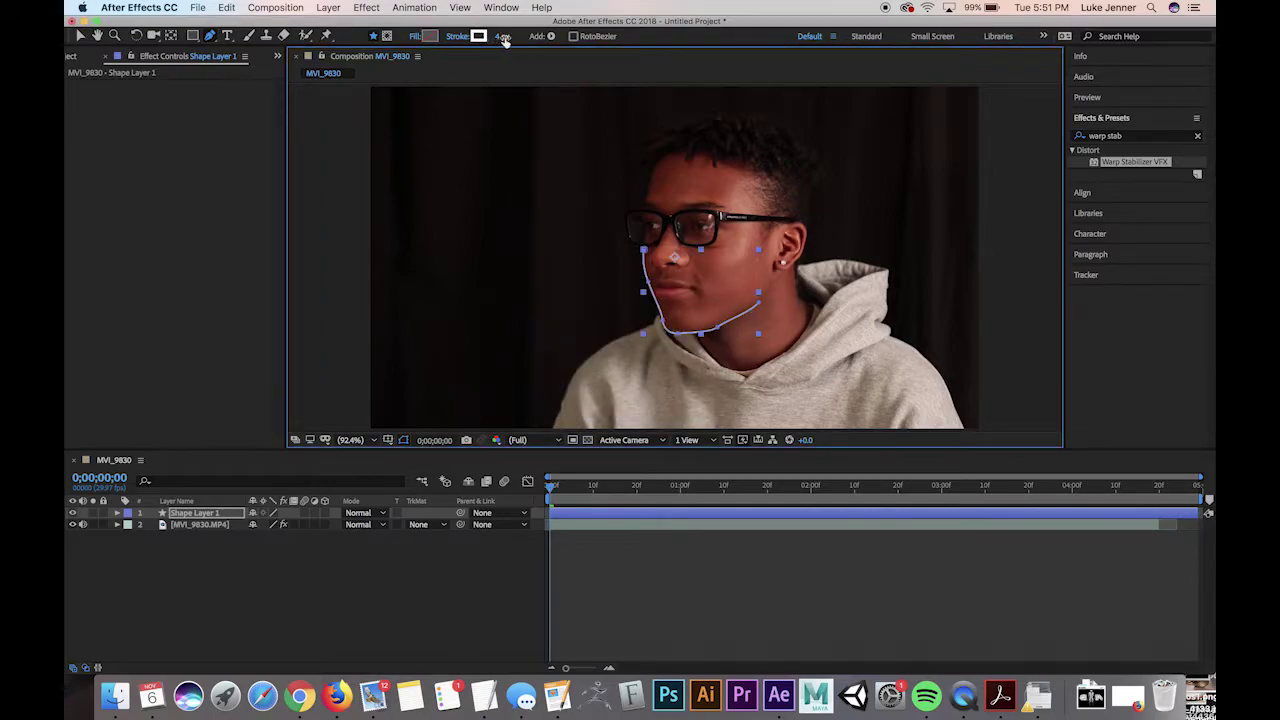
drag(502, 38, 501, 37)
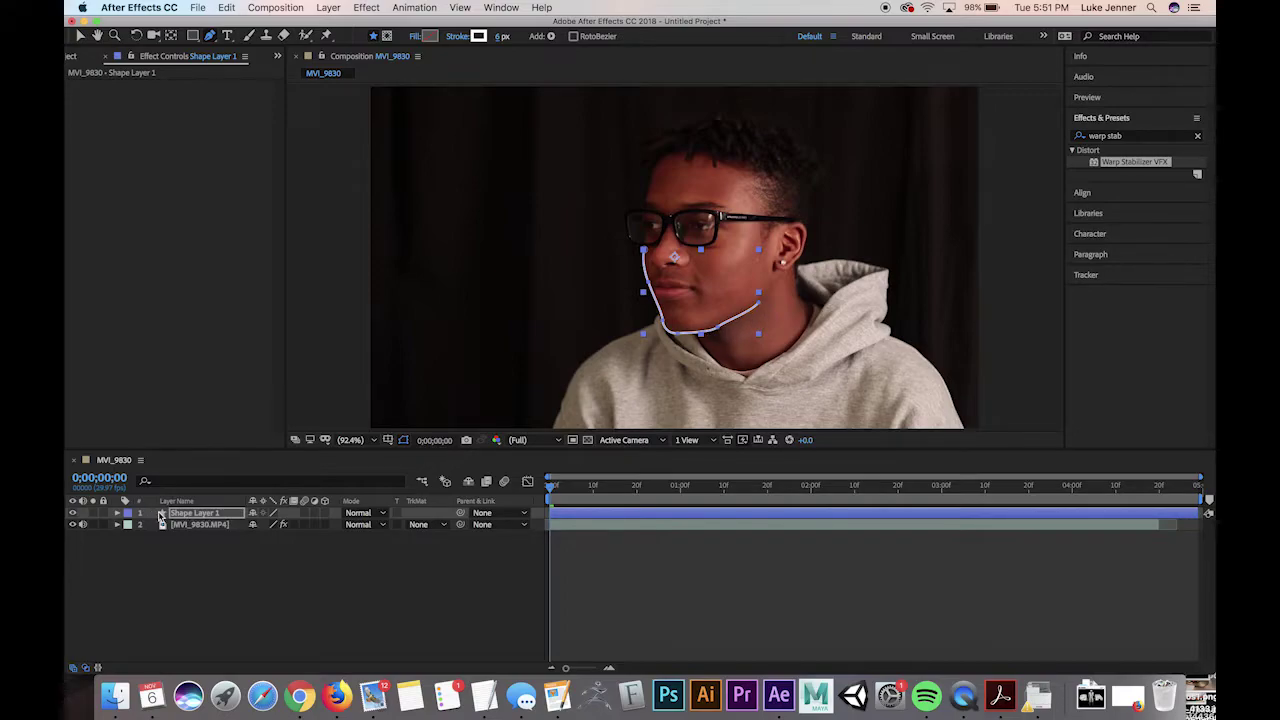
- Toggle the jawline shape layer's visibility off and on to compare it with the footage
click(72, 513)
click(72, 513)
click(72, 513)
click(72, 513)
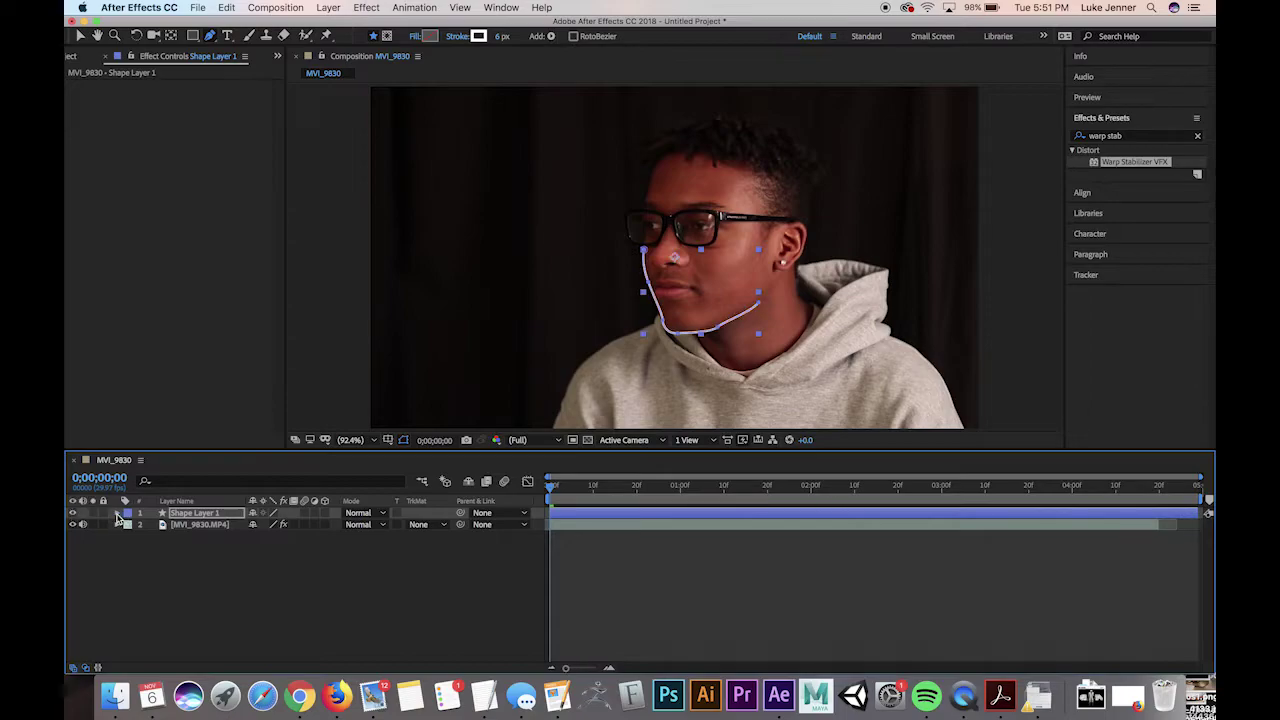
- Add Trim Paths to the jawline shape layer and expand its properties
click(117, 514)
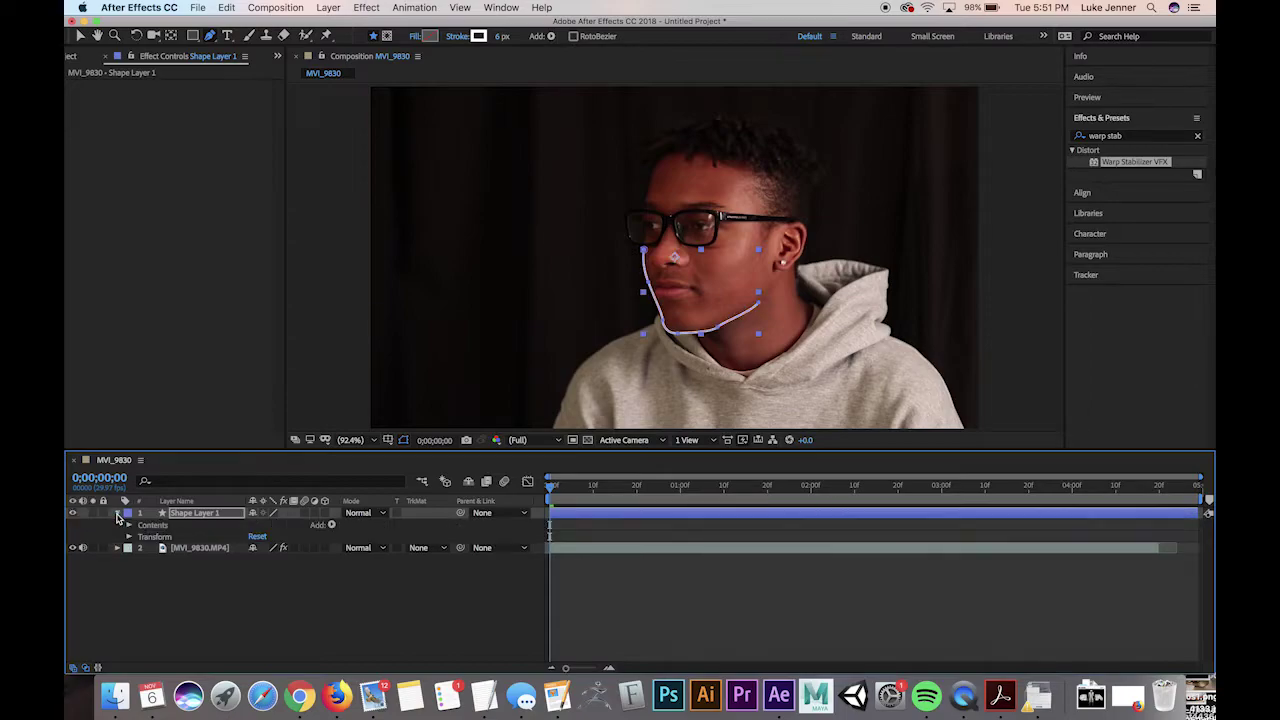
click(332, 528)
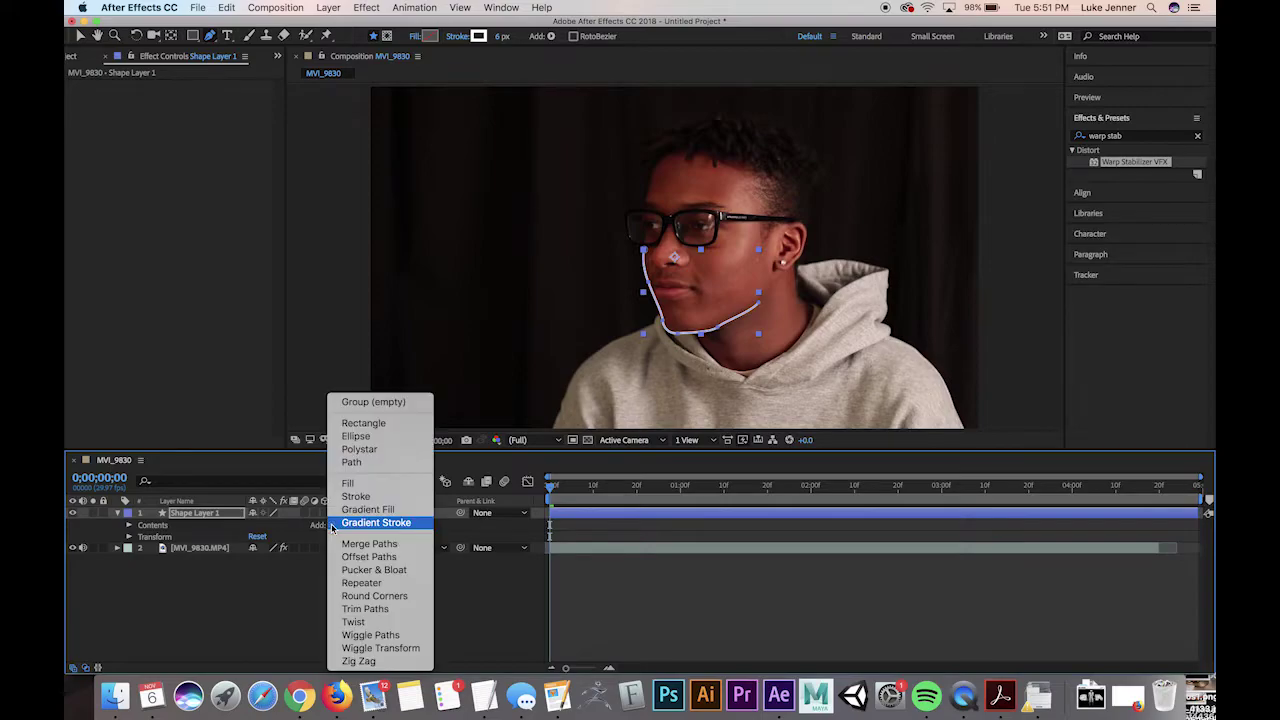
click(375, 608)
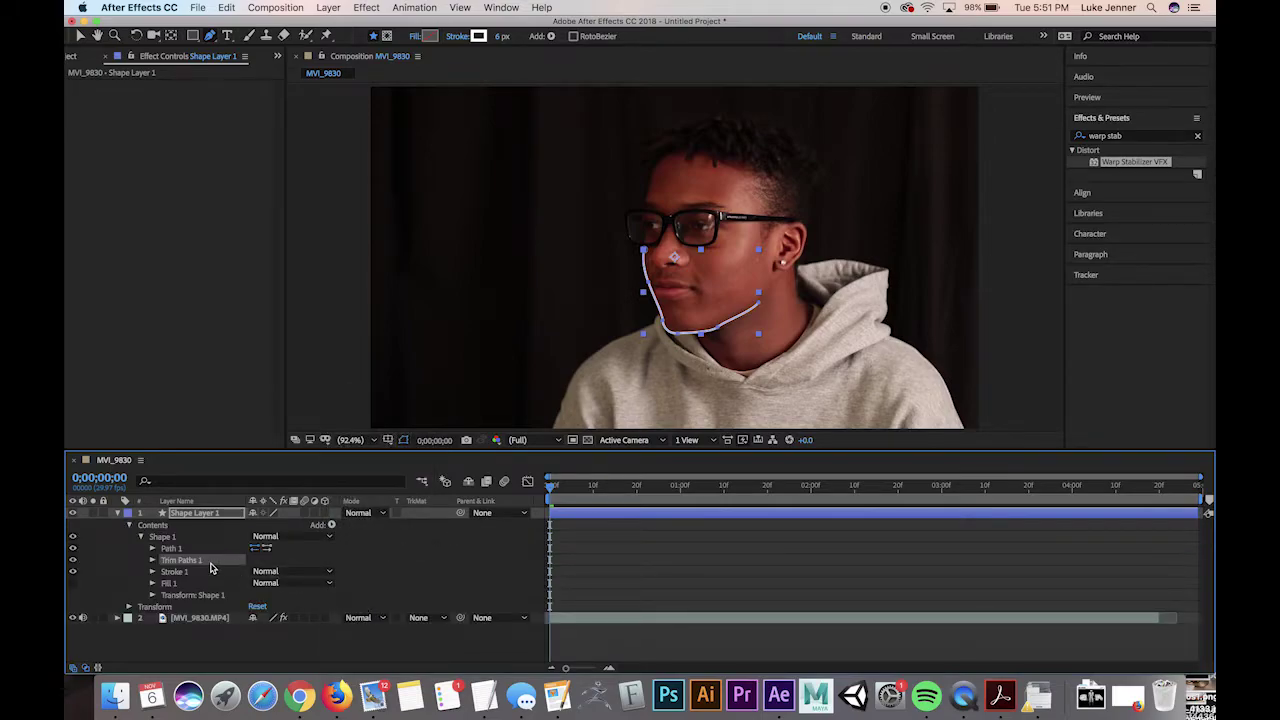
click(152, 561)
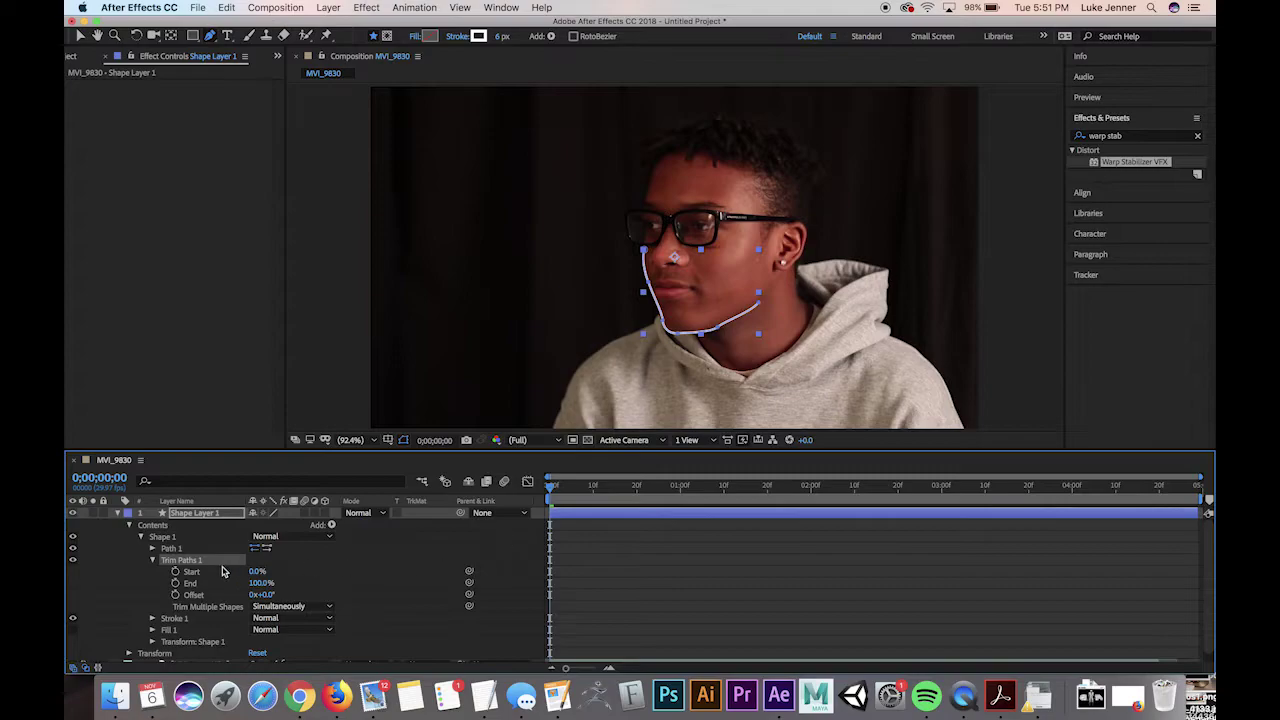
- Enable keyframing for the Trim Paths Start and End at 0;00;00;00, with both values at 0%
click(175, 571)
click(175, 583)
click(259, 583)
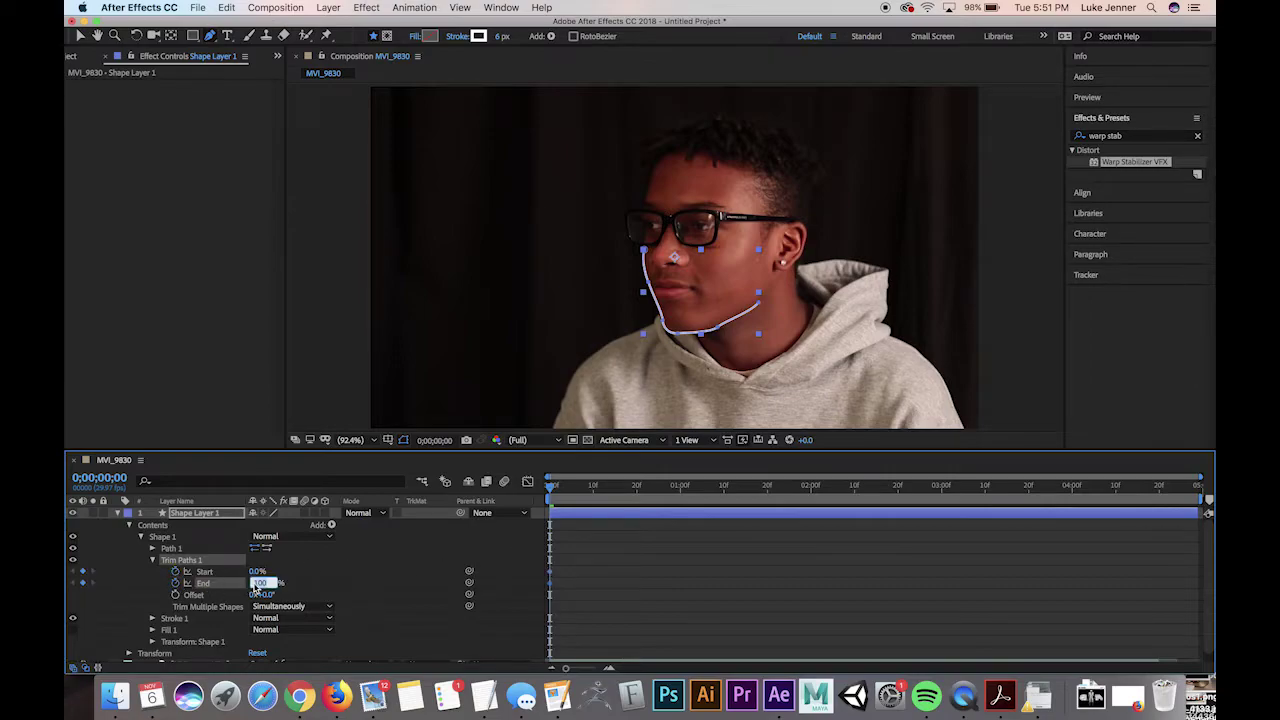
key(Return)
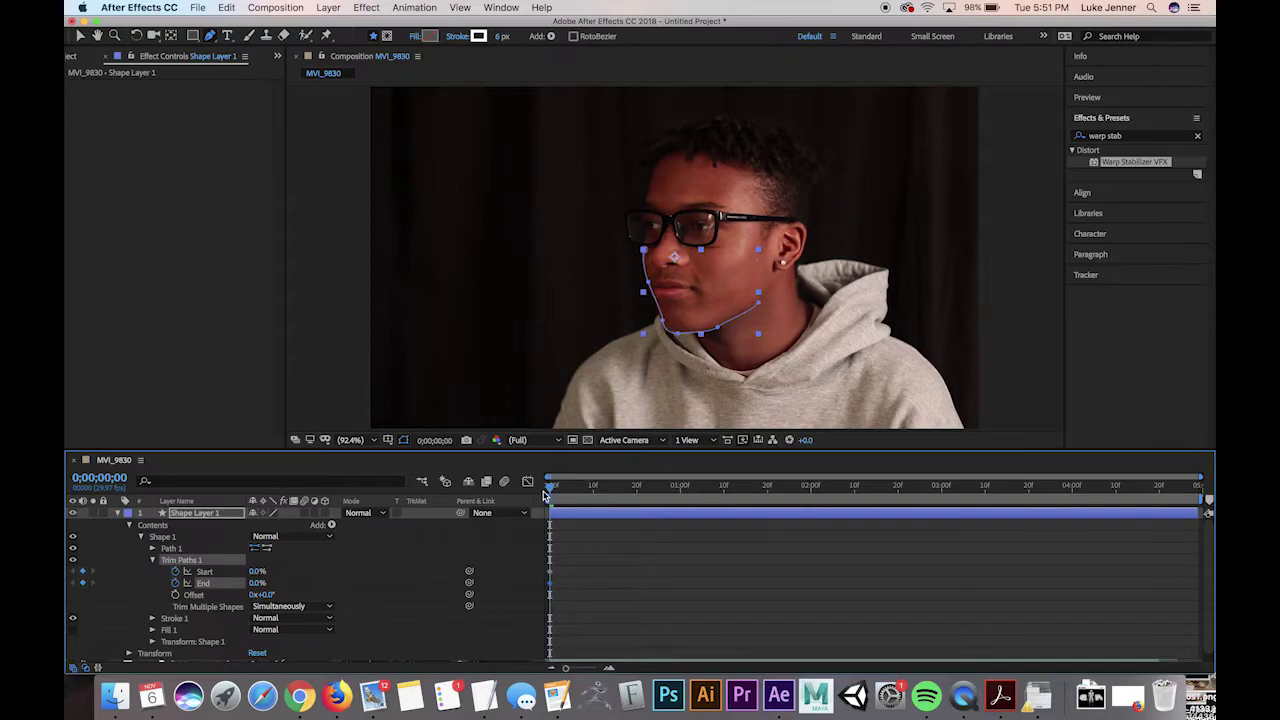
- Keyframe the Trim Paths Start and End at 100% at 0;00;01;09
drag(549, 491, 721, 489)
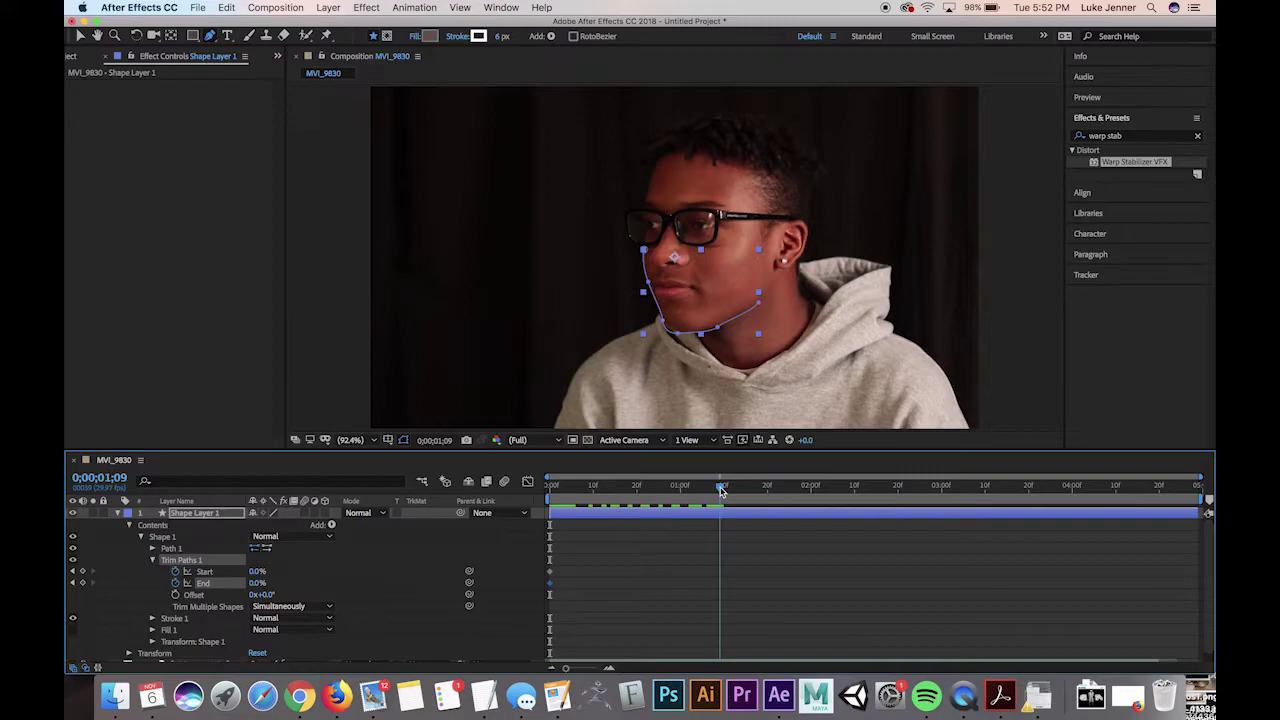
click(256, 571)
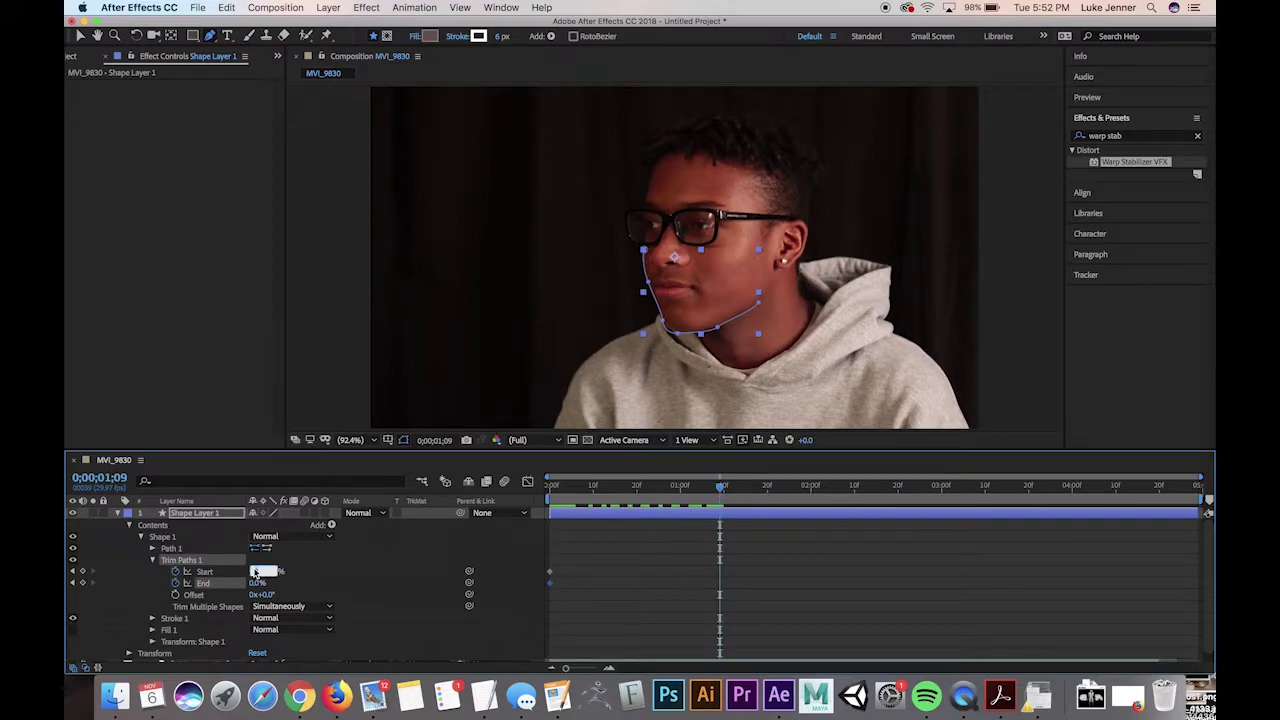
key(Return)
click(256, 583)
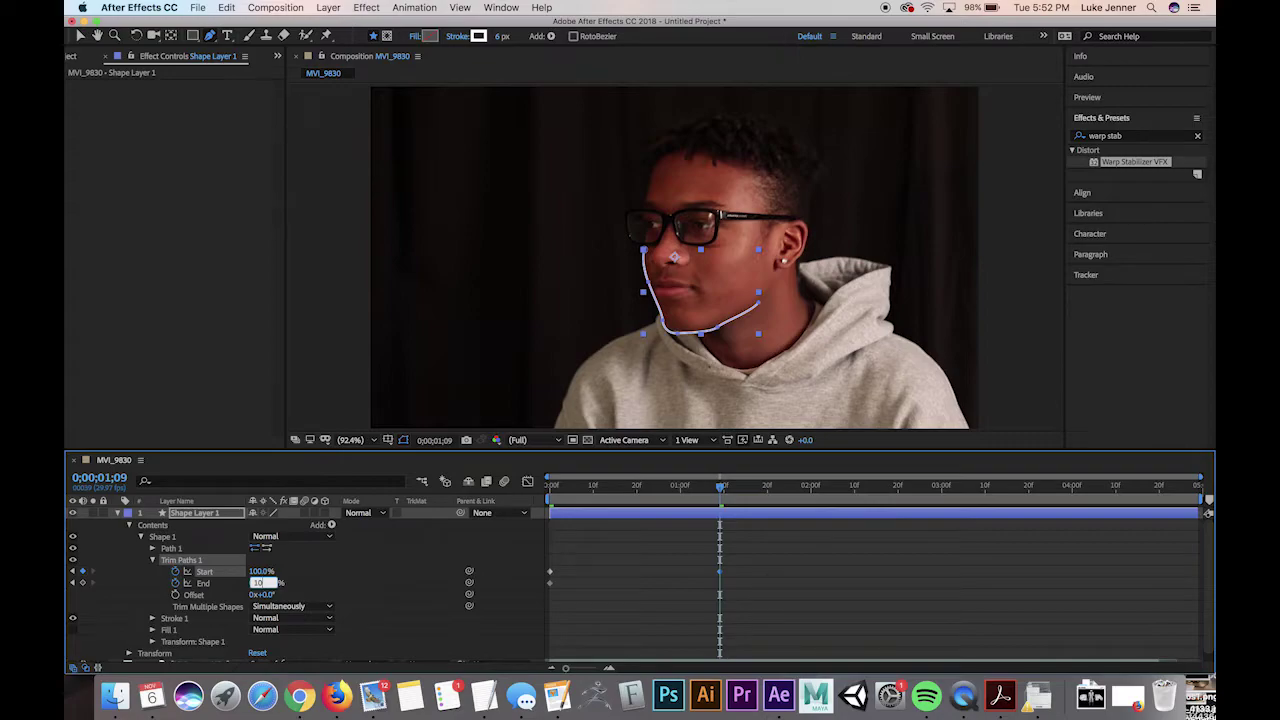
key(Return)
- Shift both Trim Paths End keyframes about 4 frames later than the Start keyframes
click(704, 595)
drag(704, 595, 549, 588)
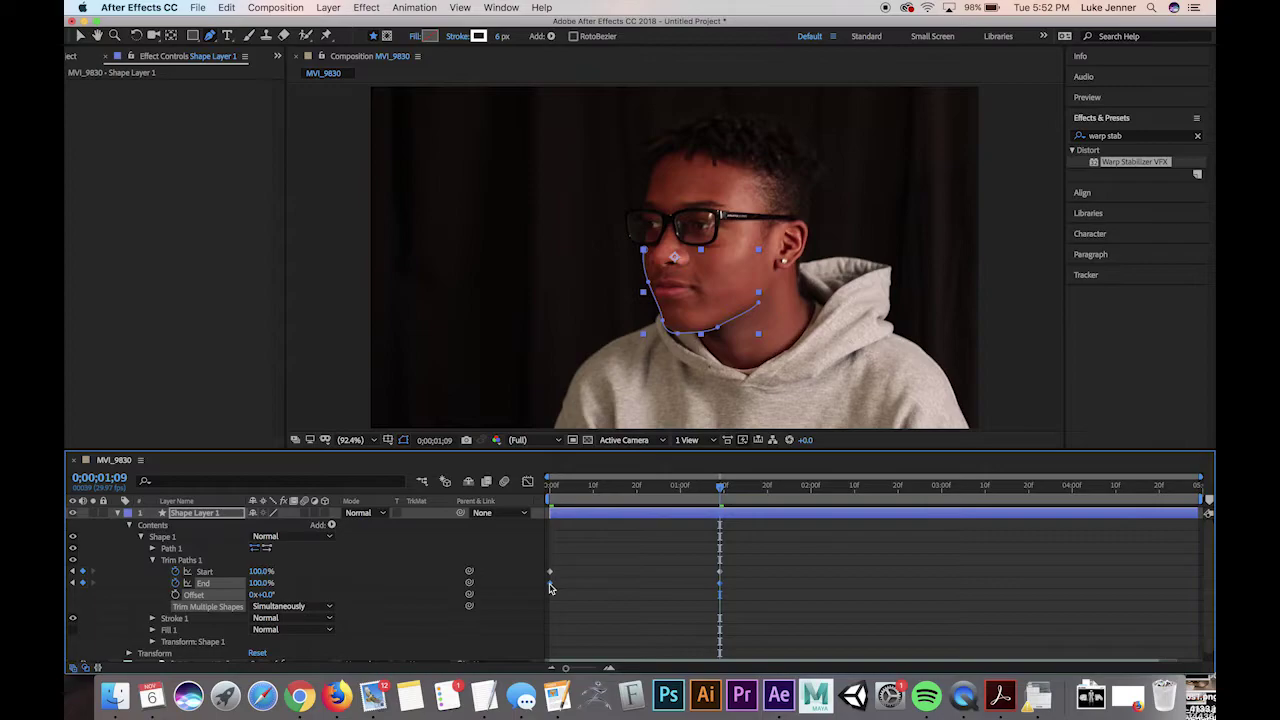
drag(549, 589, 567, 588)
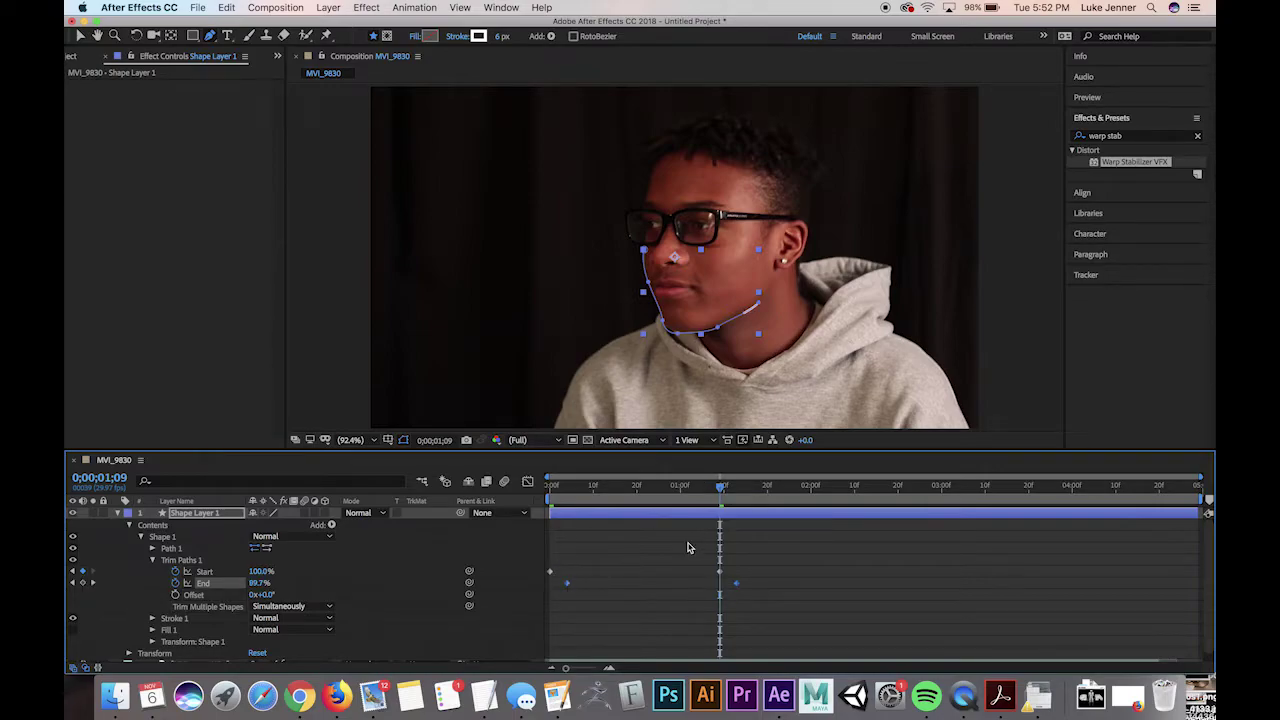
- Switch to the Selection tool and undo the stray Pen point added beside the face
key(Home)
click(591, 306)
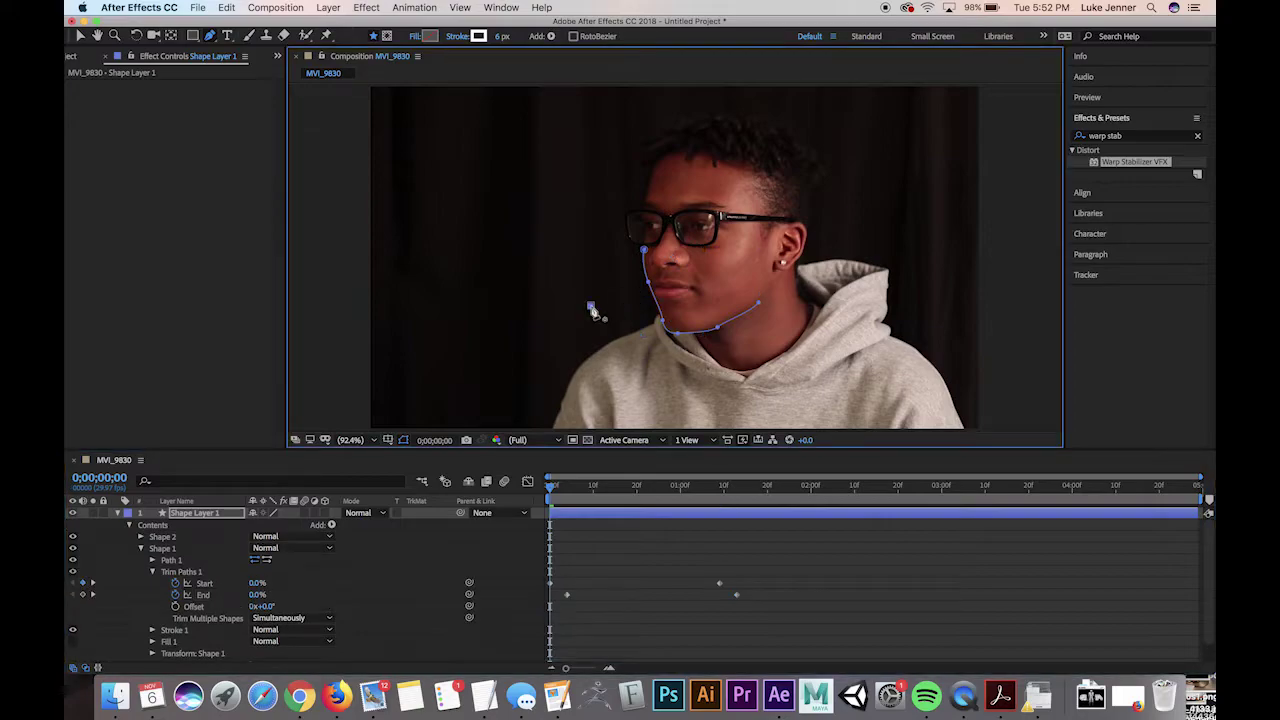
key(v)
click(80, 37)
key(super+z)
- Preview the jawline animation from the first frame and return to the beginning
key(space)
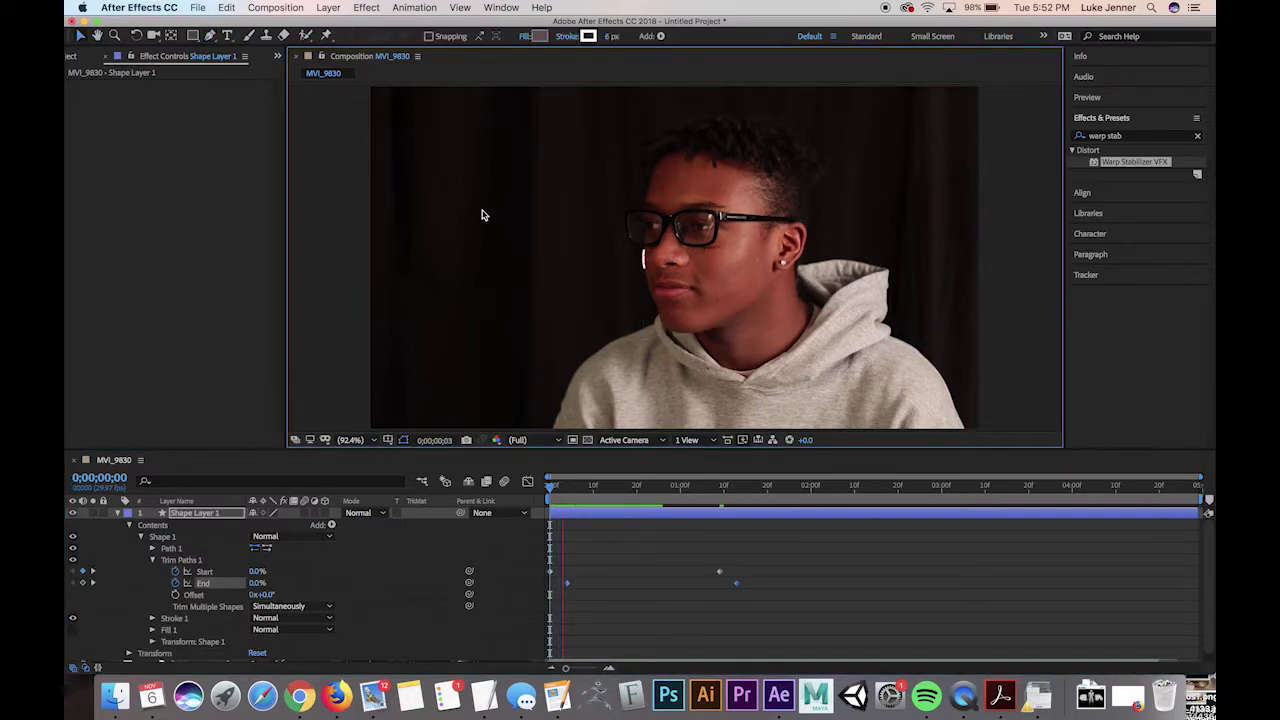
key(space)
key(Home)
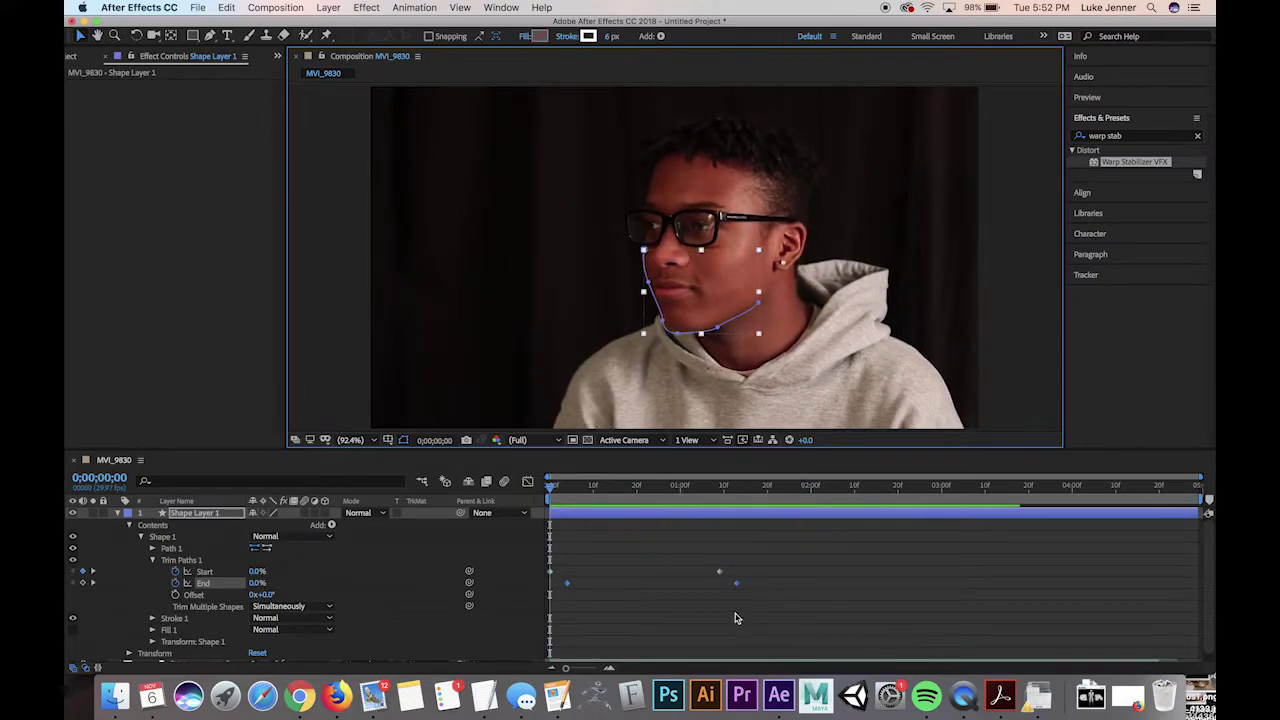
- Retime the closing Start and End keyframes together so the line finishes just before 0;00;01;18, previewing the speed along the way
mouse_move(706, 603)
mouse_down()
mouse_move(750, 572)
mouse_move(691, 585)
mouse_up()
key(space)
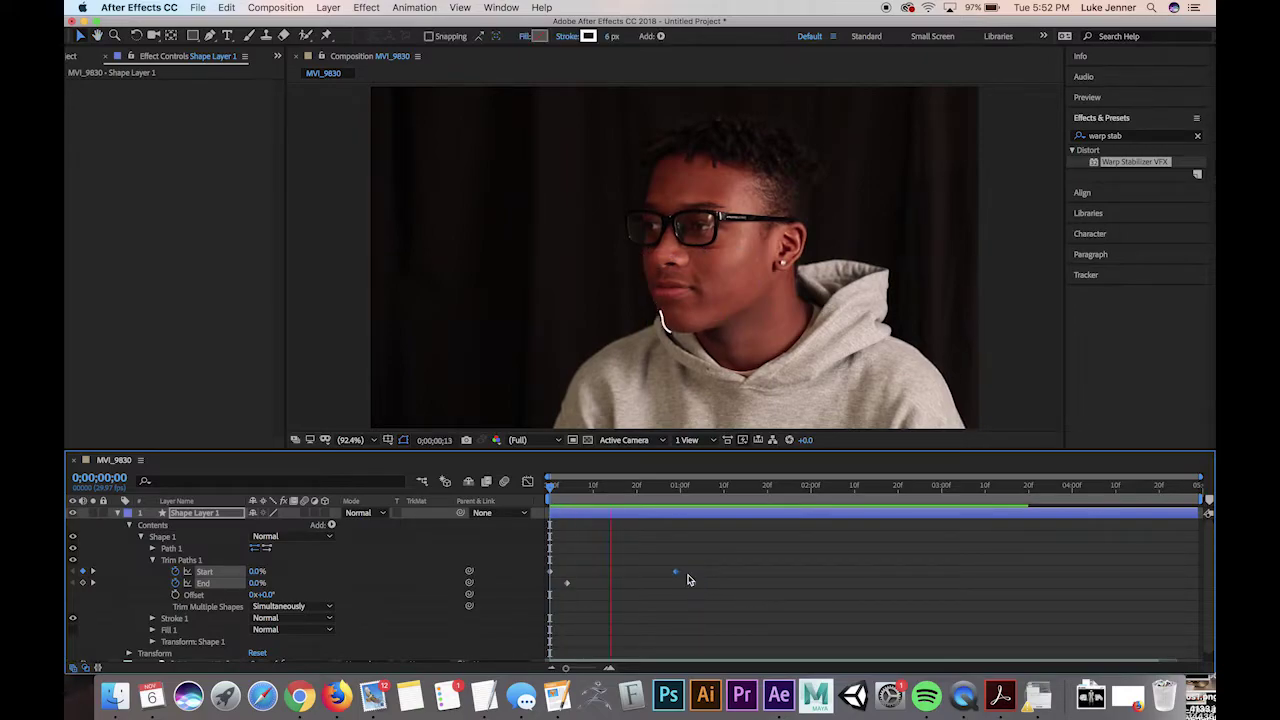
key(space)
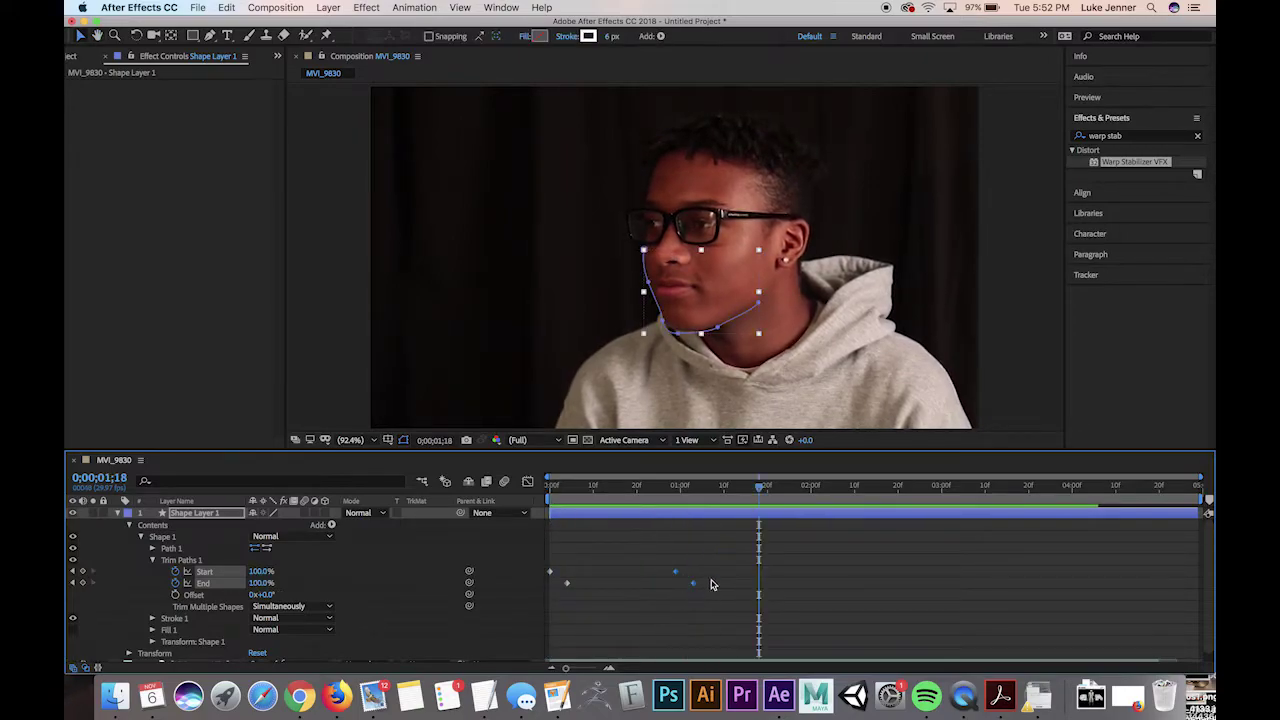
drag(693, 584, 757, 594)
click(574, 610)
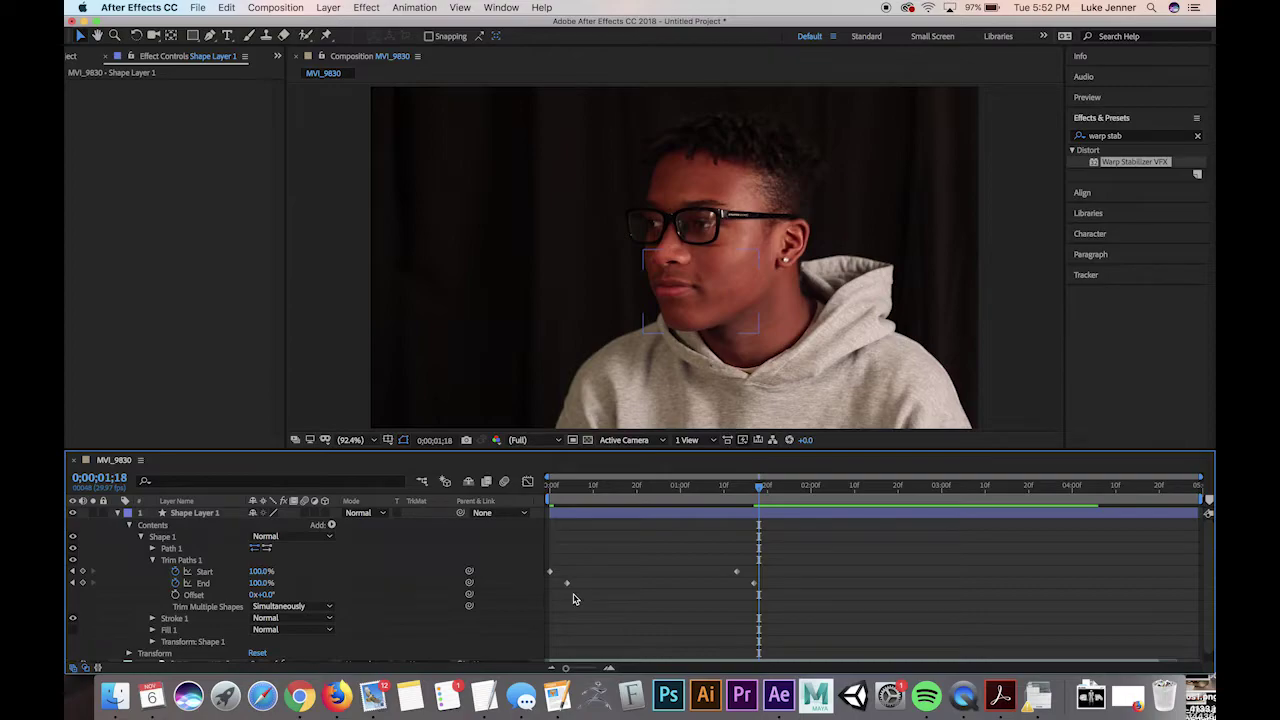
- Apply Easy Ease In to the first Start and End keyframes of Trim Paths
drag(548, 573, 549, 572)
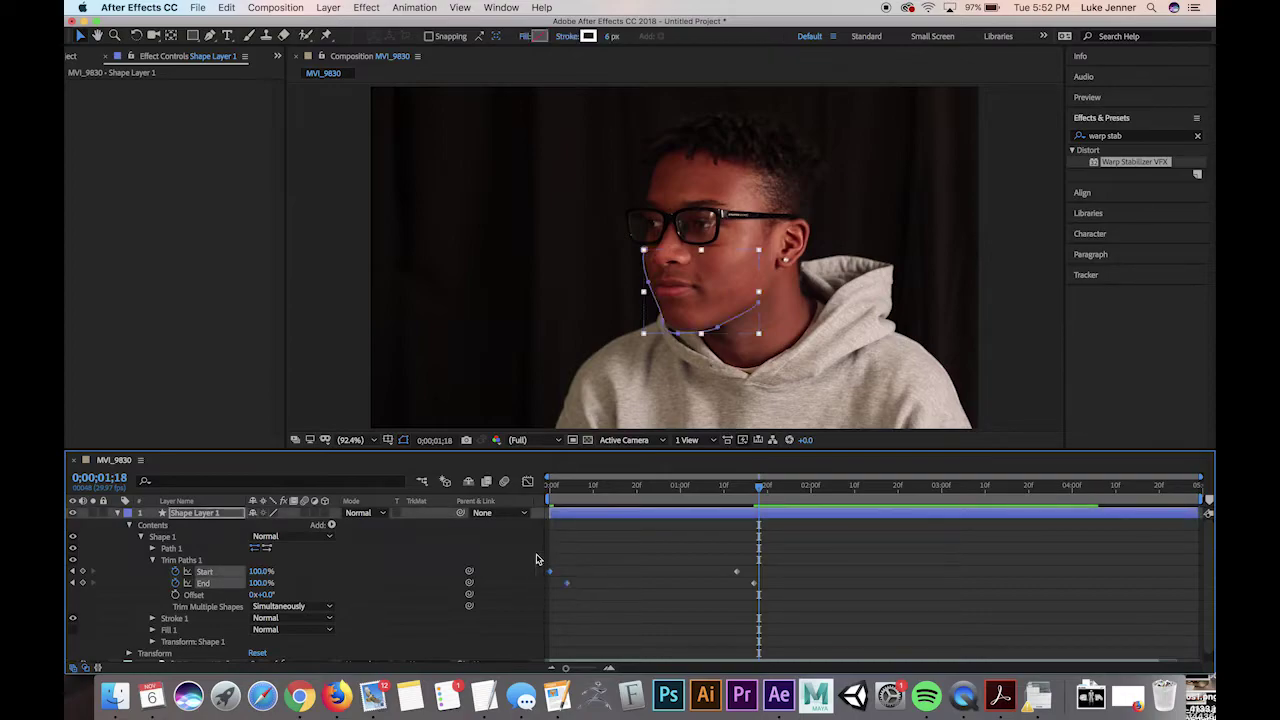
right_click(566, 587)
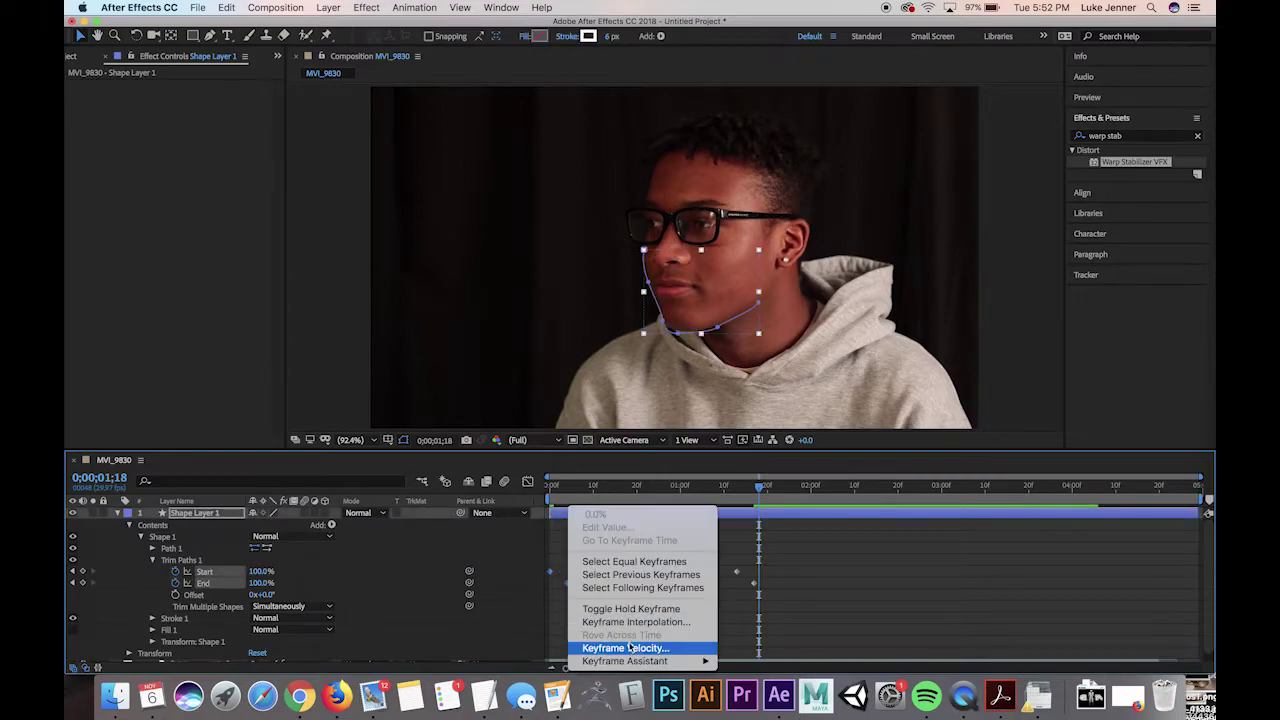
mouse_move(632, 663)
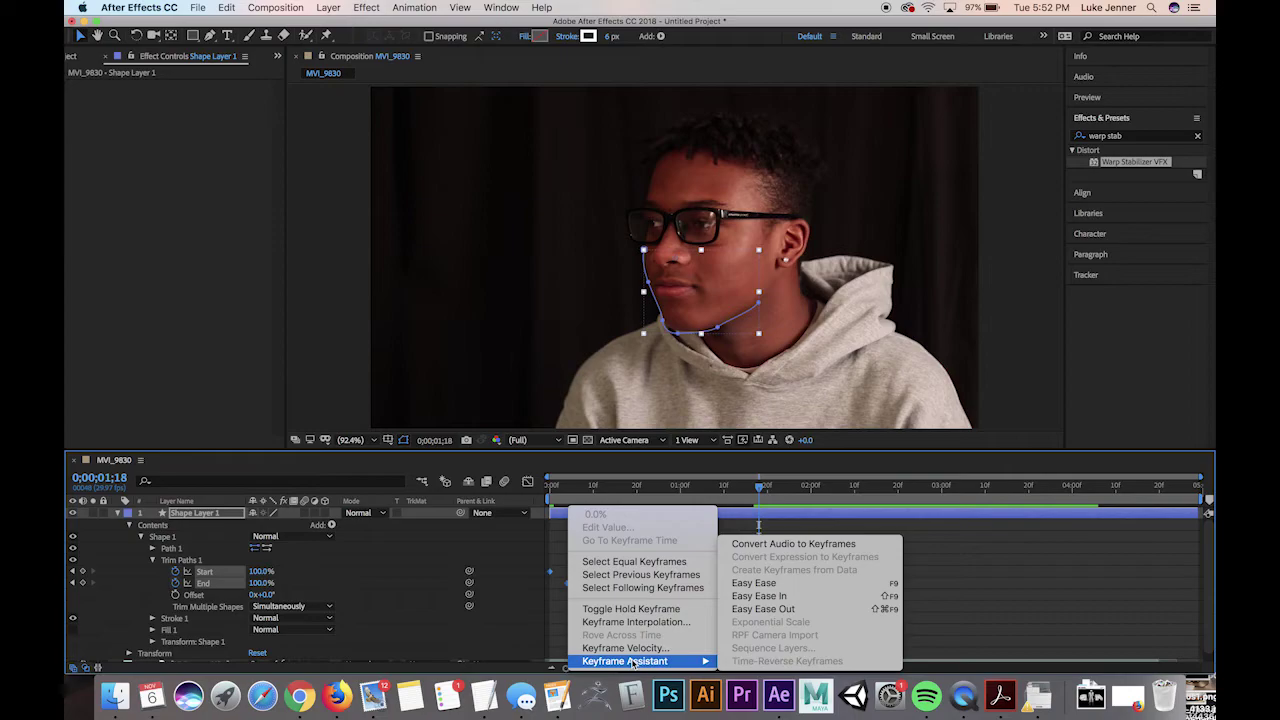
click(801, 596)
- Apply Easy Ease Out to the last Start and End keyframes of Trim Paths
drag(716, 613, 772, 565)
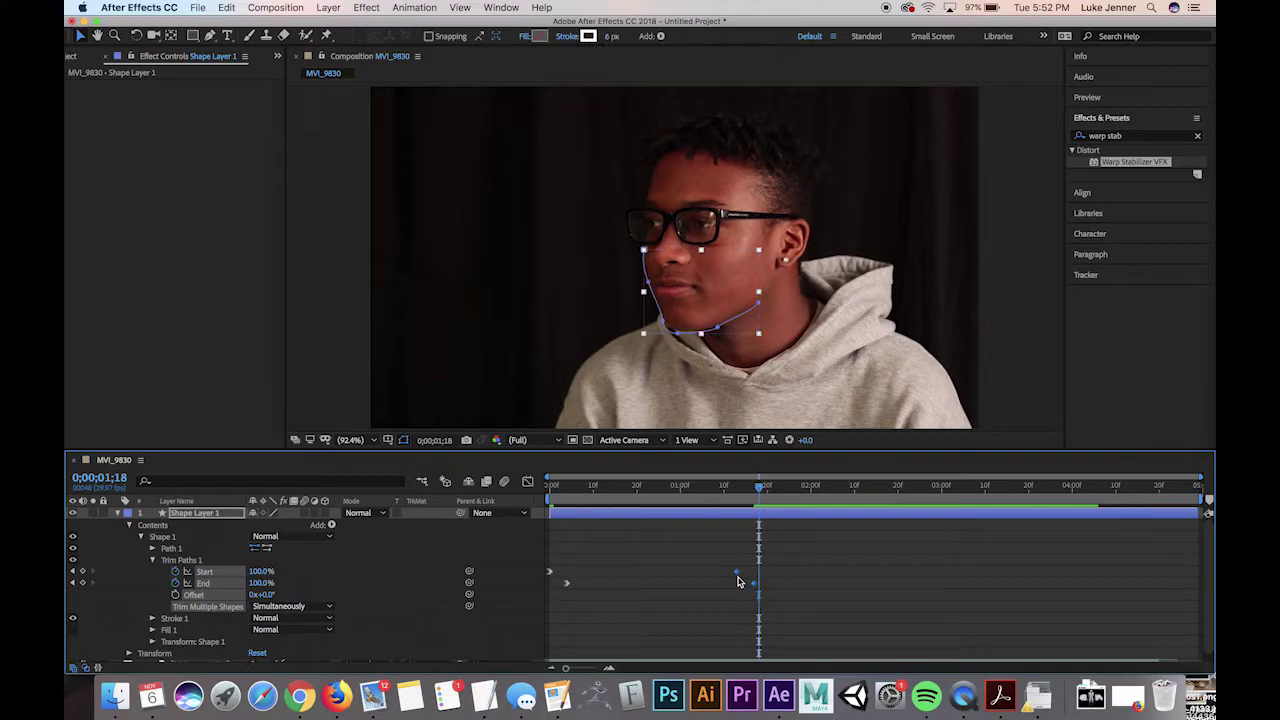
right_click(737, 578)
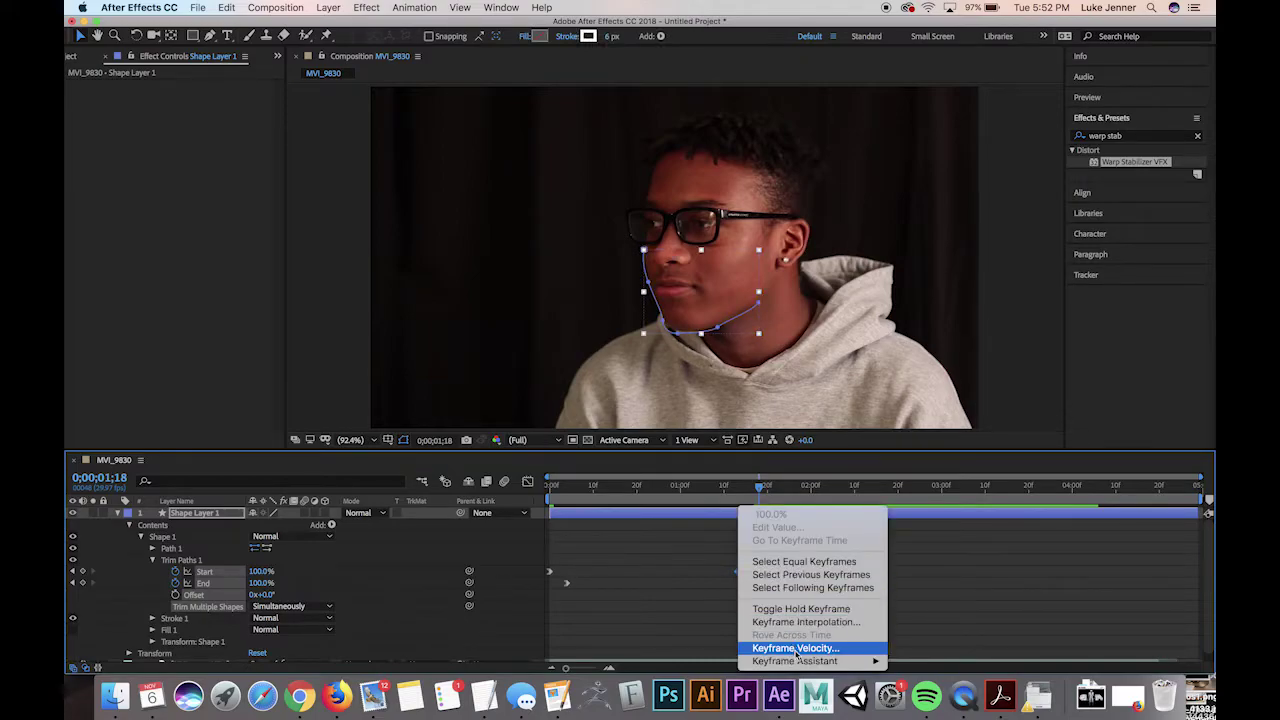
mouse_move(797, 662)
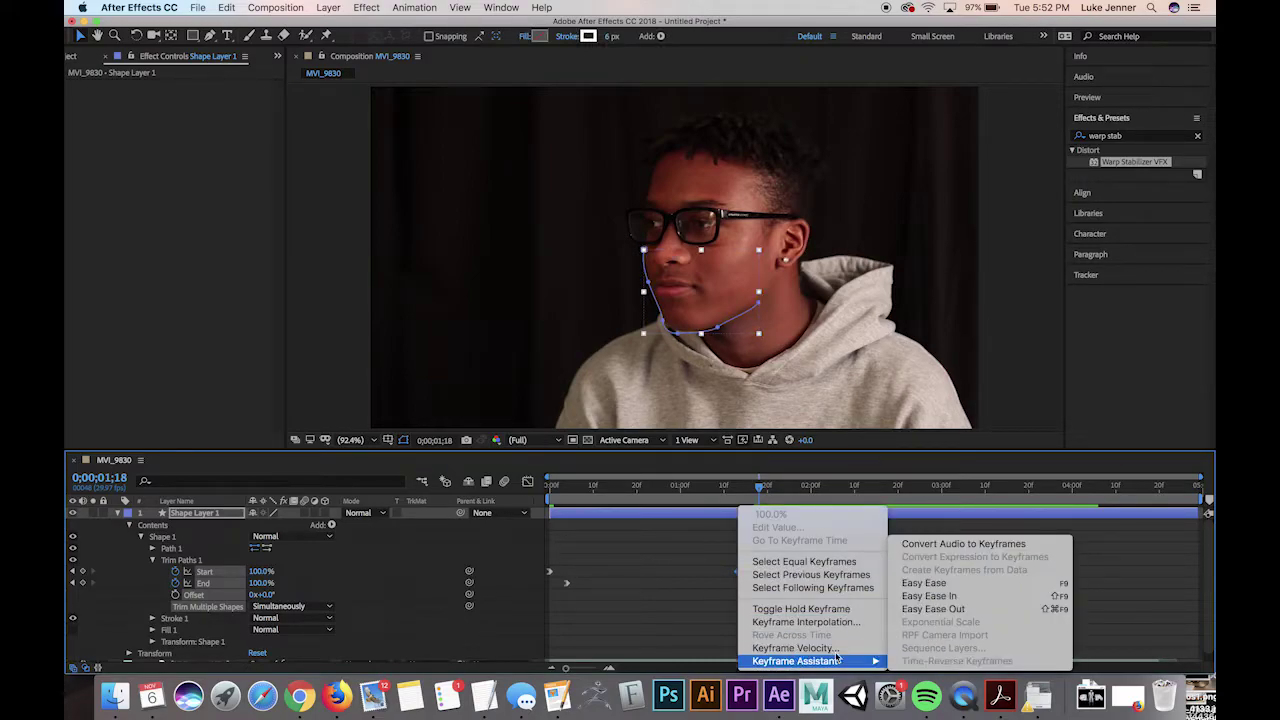
click(962, 611)
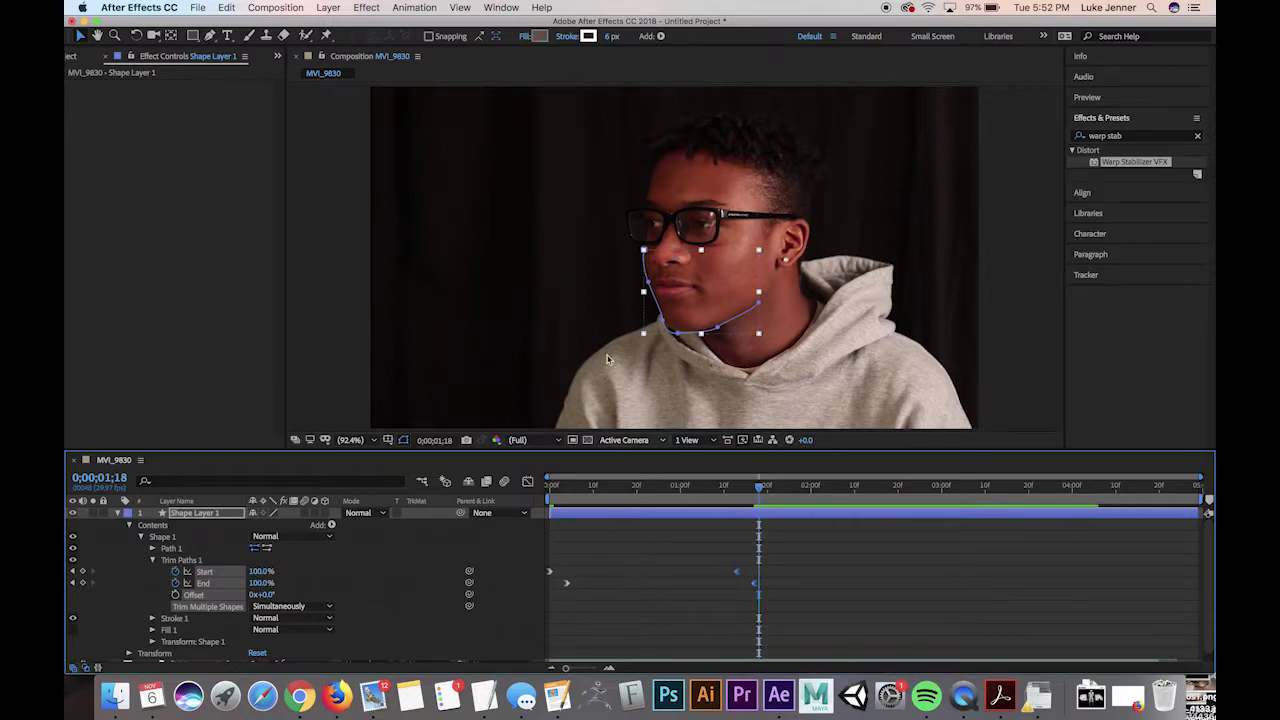
- Play back the eased jawline animation from the first frame
key(Home)
key(space)
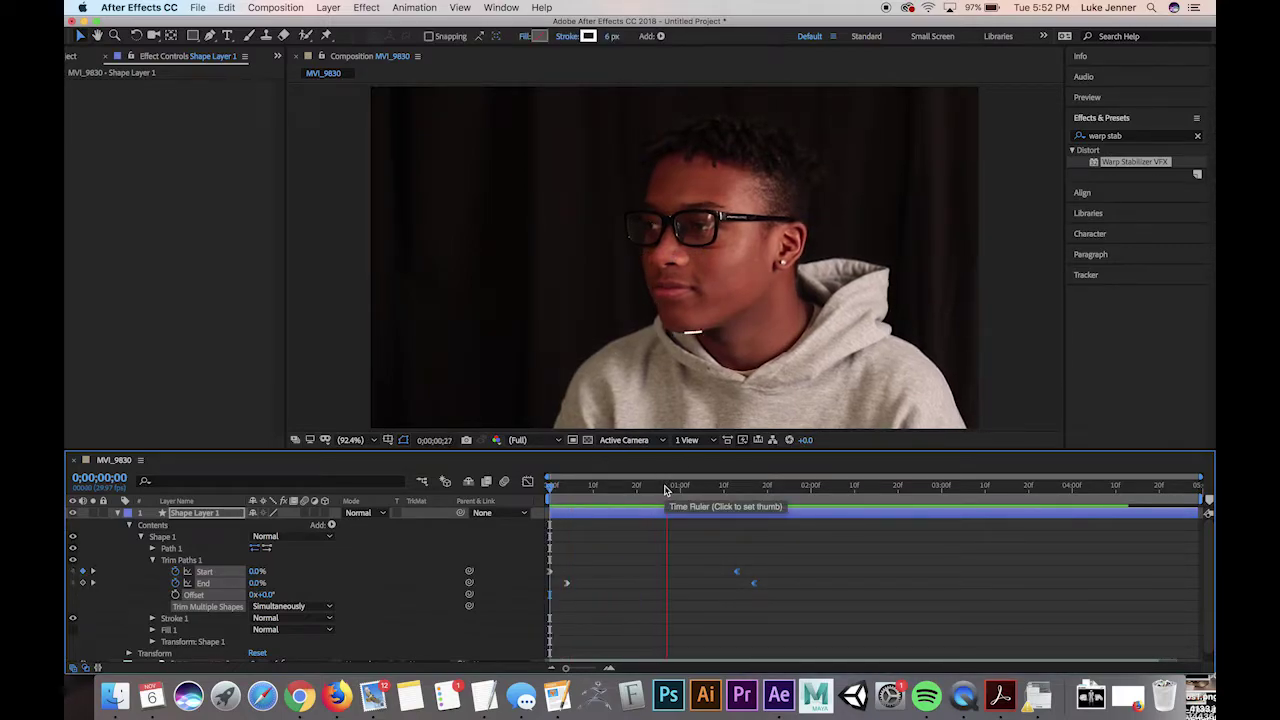
key(space)
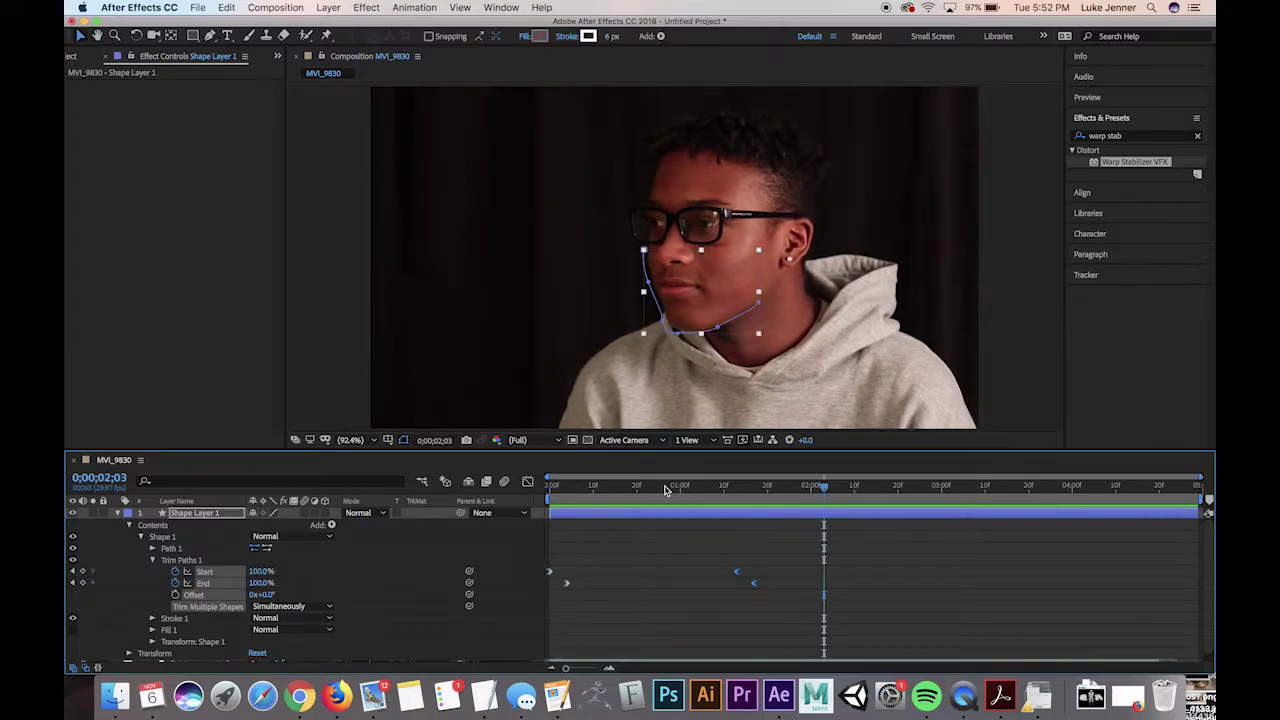
- Collapse the shape layer's properties, search the effects for "glow", and apply the Stylize Glow effect to Shape Layer 1
click(120, 514)
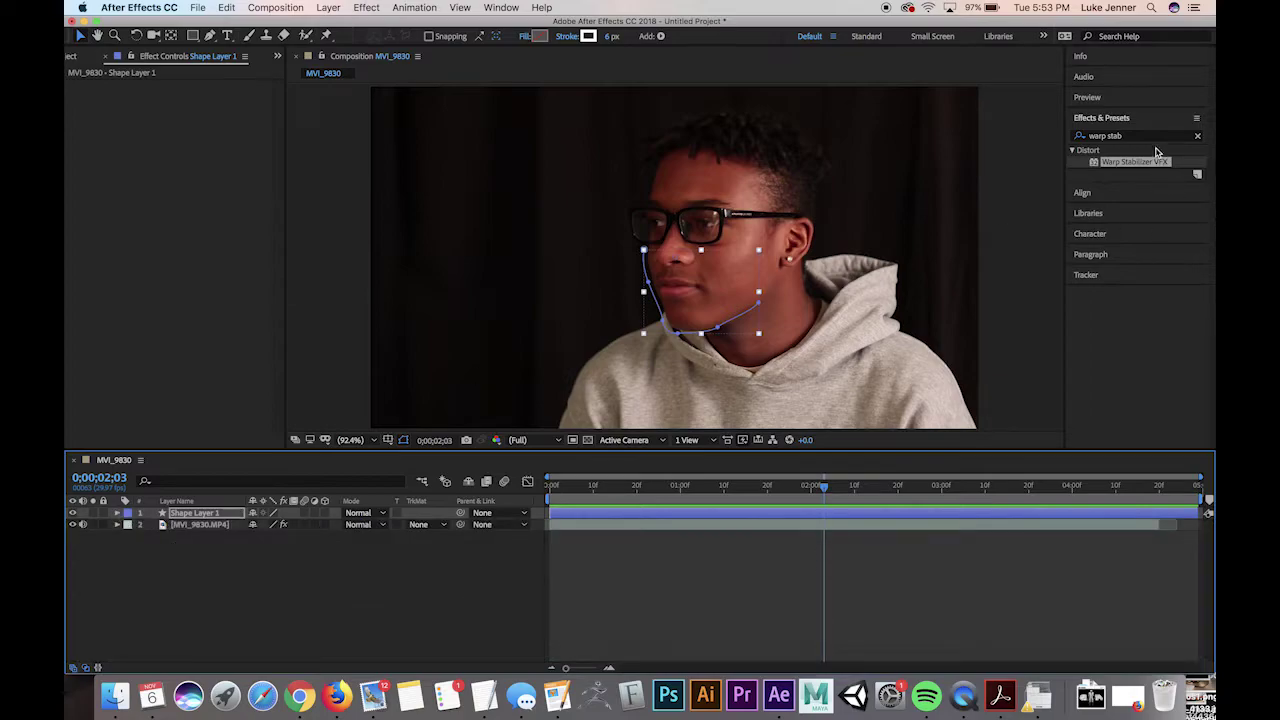
click(1199, 136)
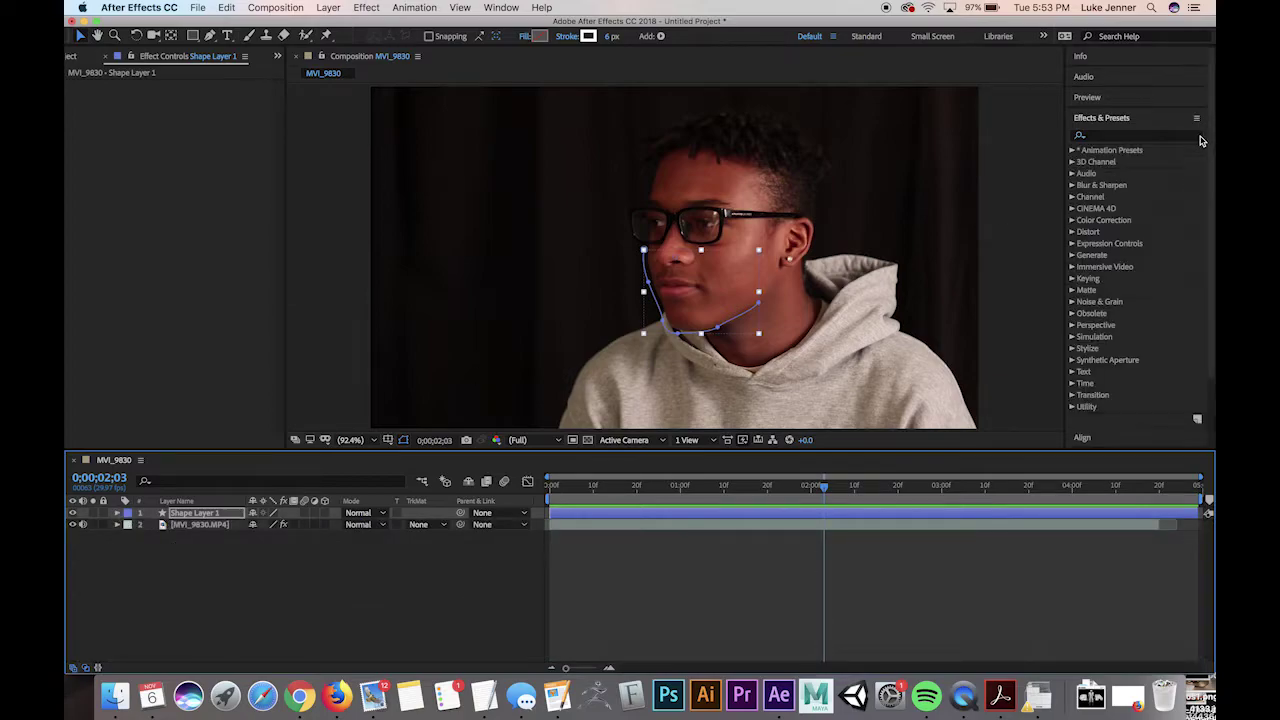
click(1110, 137)
text(glow)
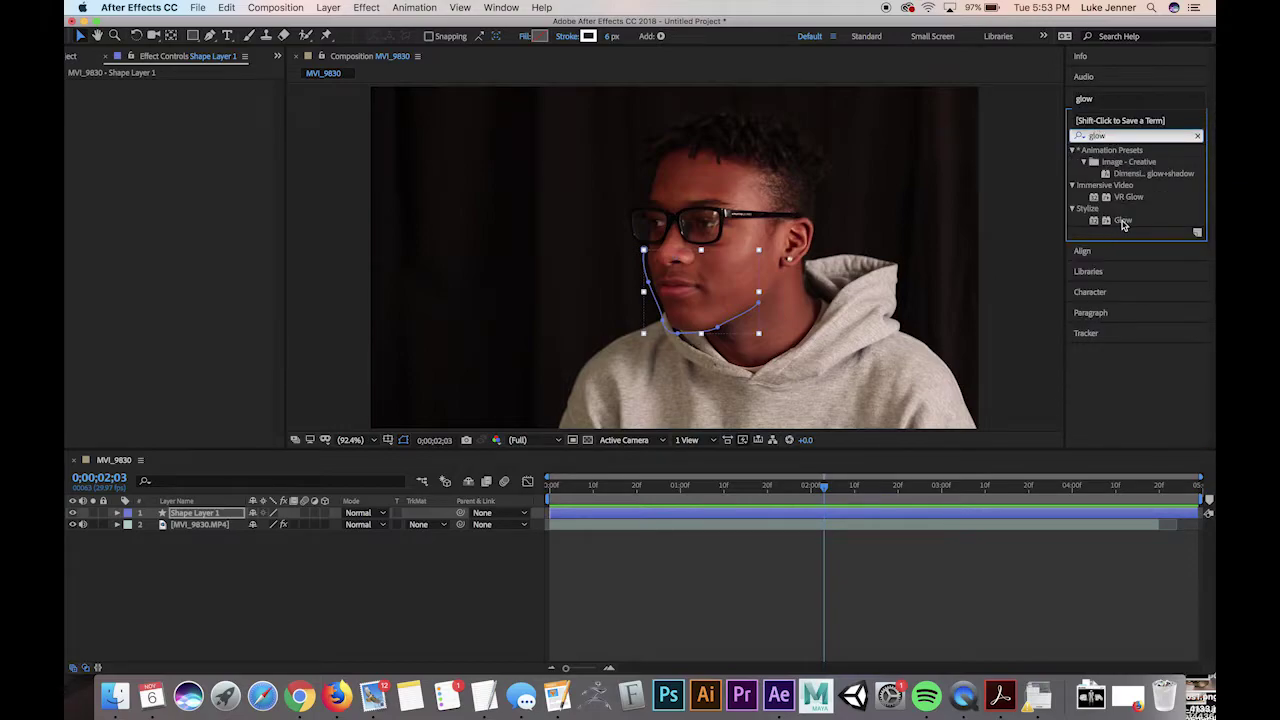
drag(1123, 225, 632, 515)
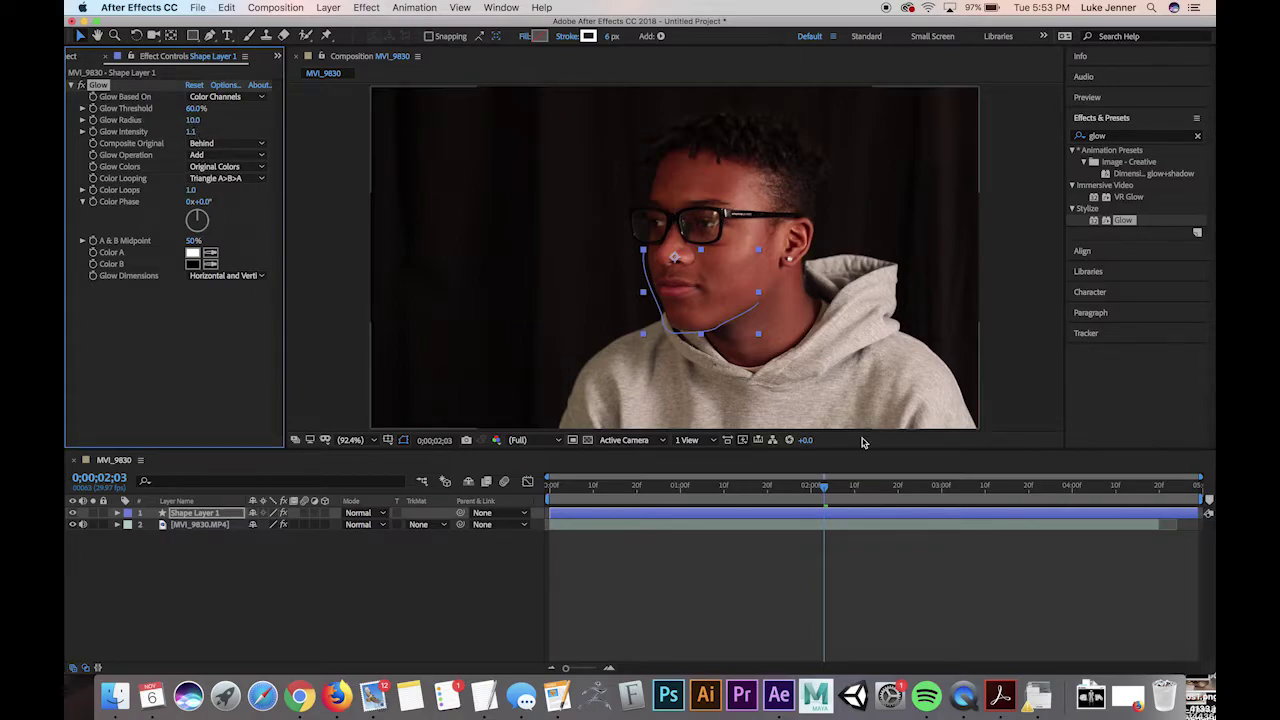
- With the line in view at 0;00;01;06, set Glow Colors to A & B Colors and Color A to cyan 00E3FF
drag(826, 486, 708, 480)
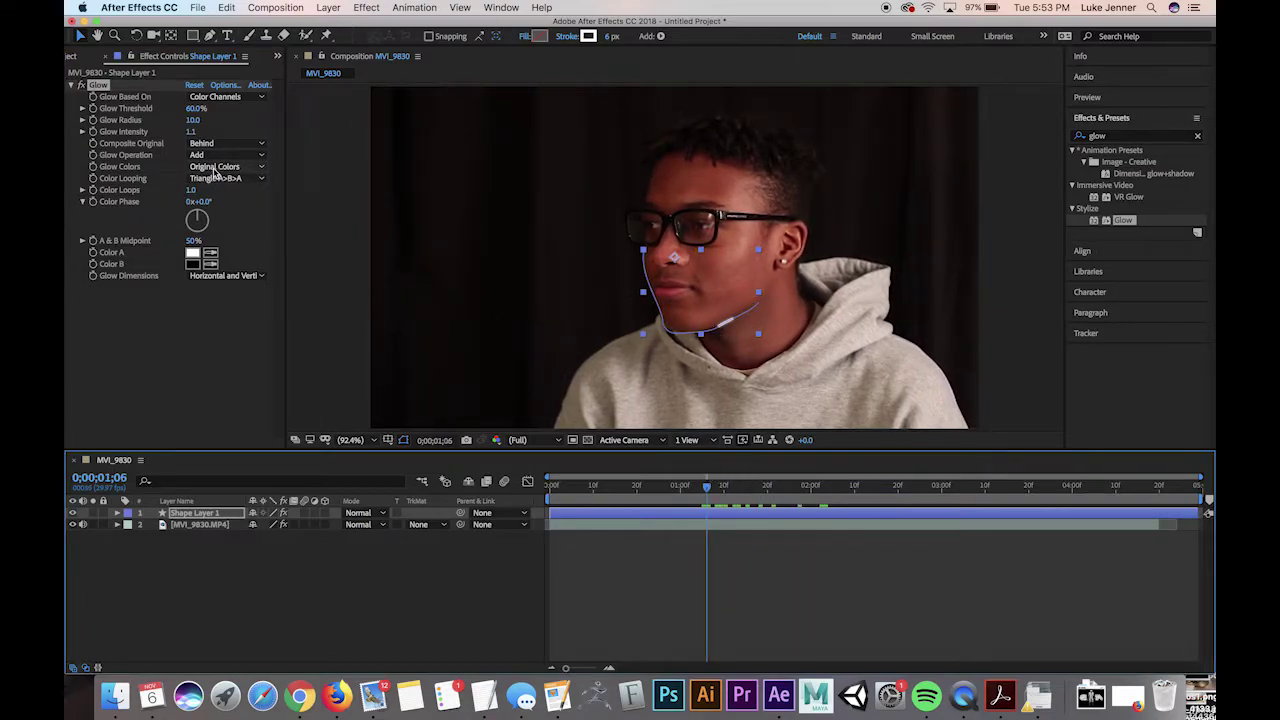
click(215, 167)
click(229, 194)
click(193, 253)
drag(670, 367, 674, 352)
drag(611, 314, 733, 232)
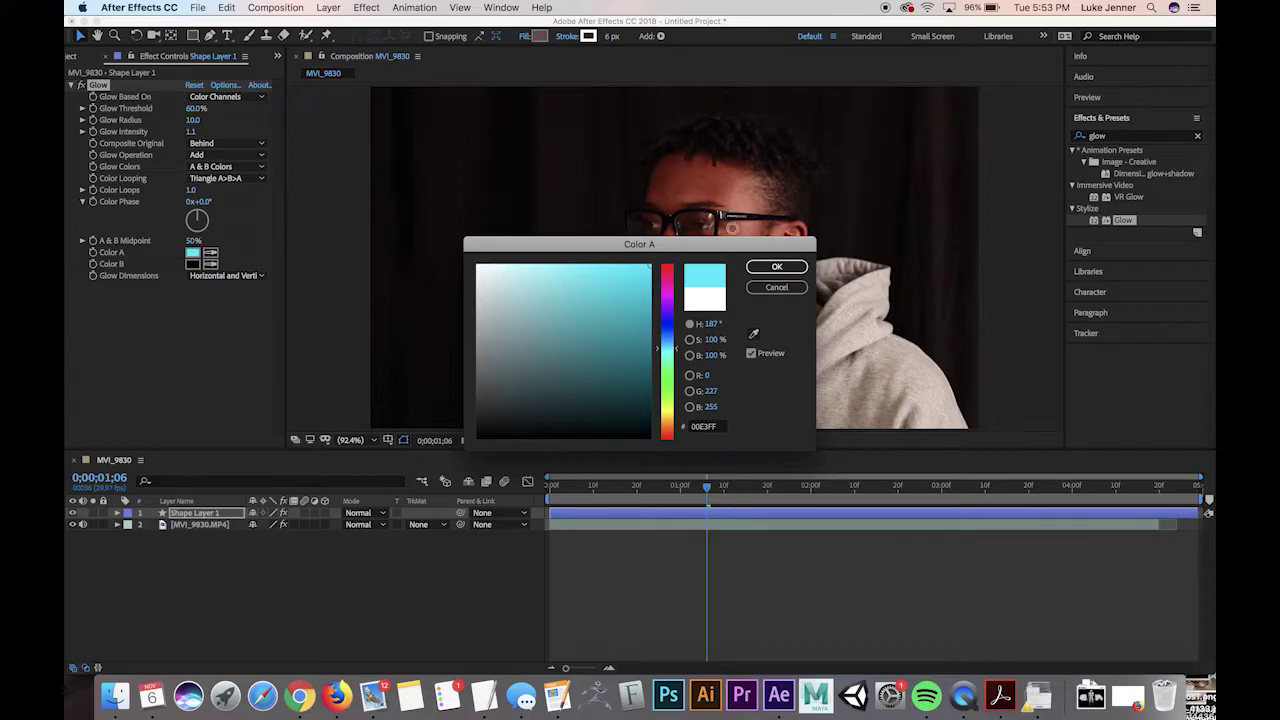
click(774, 266)
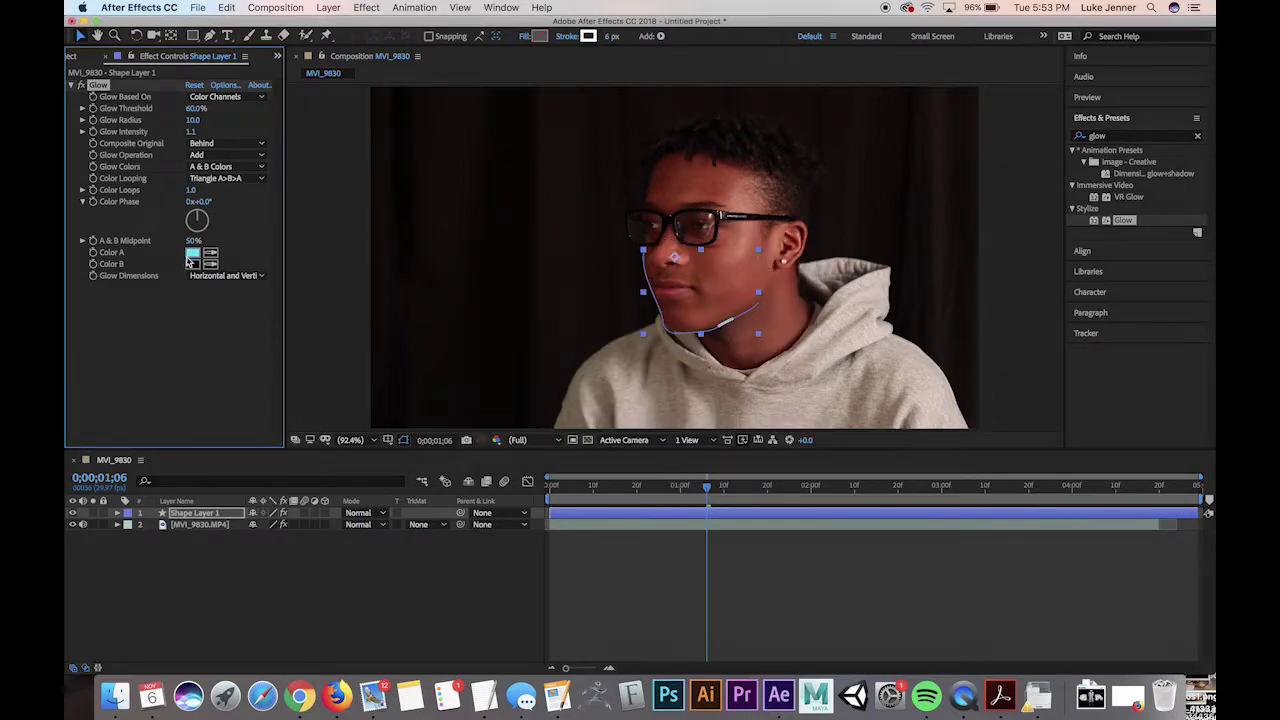
- Set the Glow's Color B to white FFFFFF and preview the glowing line
click(193, 264)
mouse_move(589, 340)
mouse_down()
mouse_move(563, 343)
mouse_move(437, 243)
mouse_up()
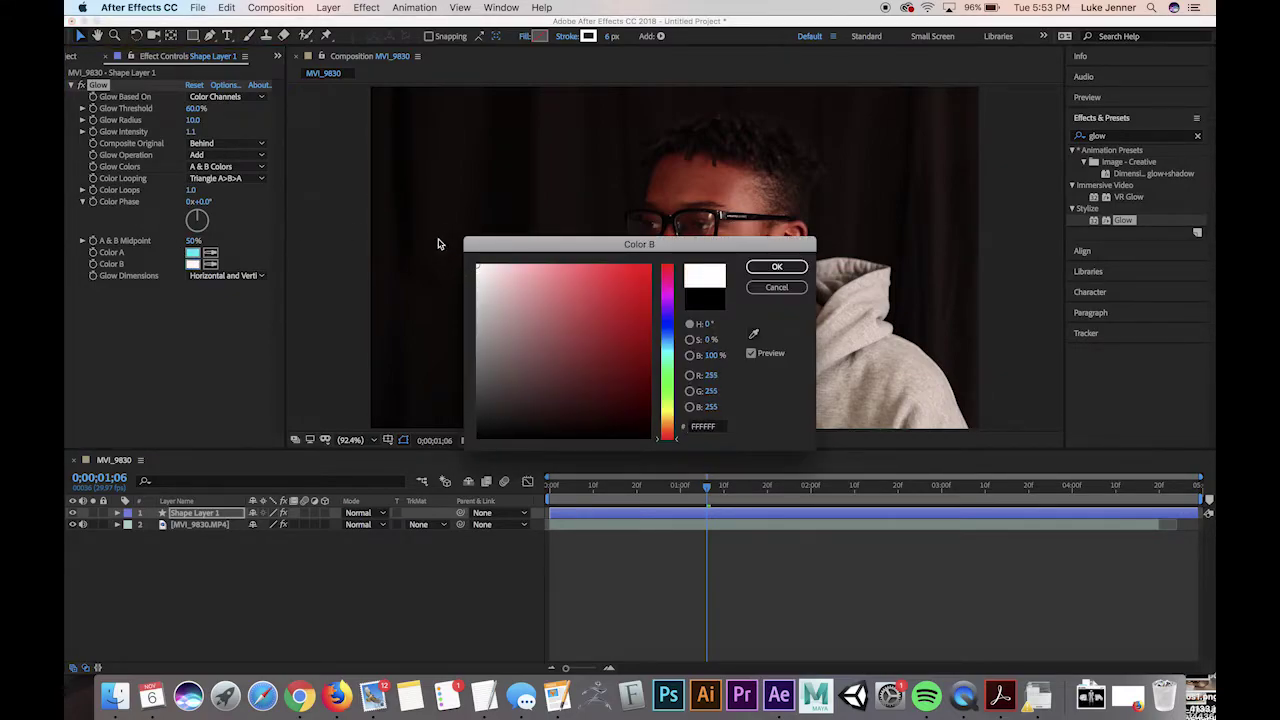
click(776, 267)
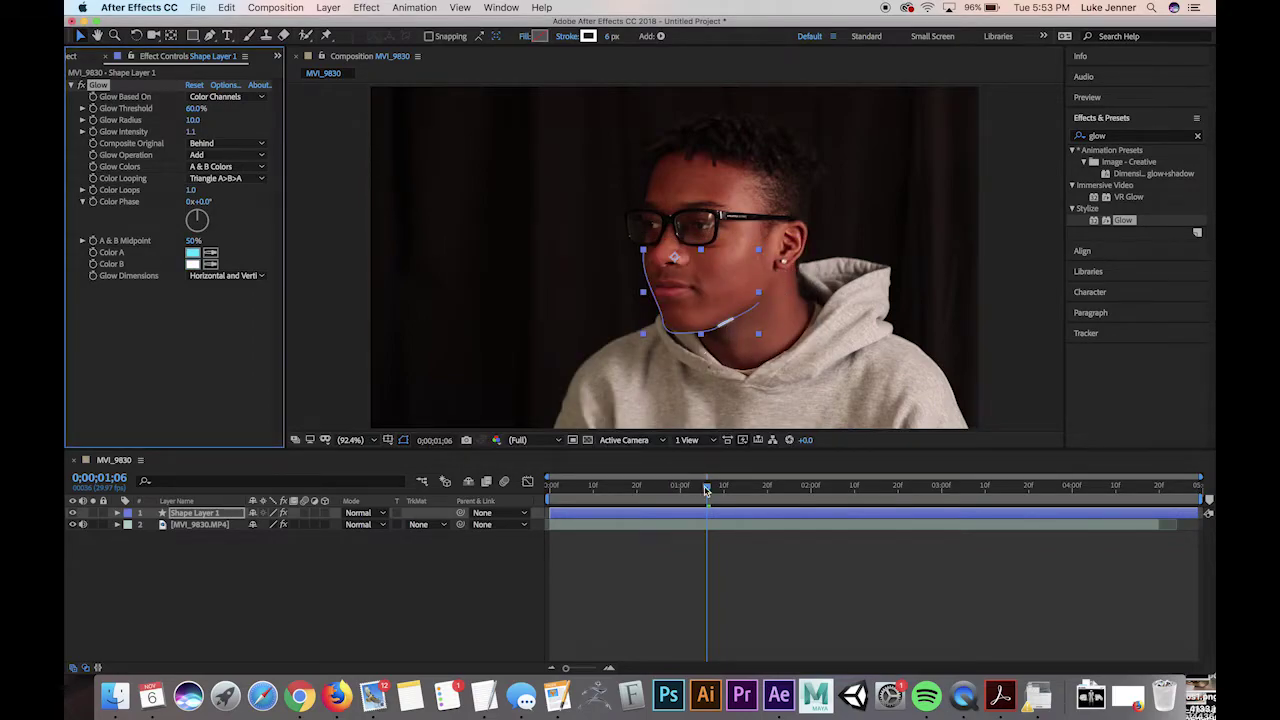
key(space)
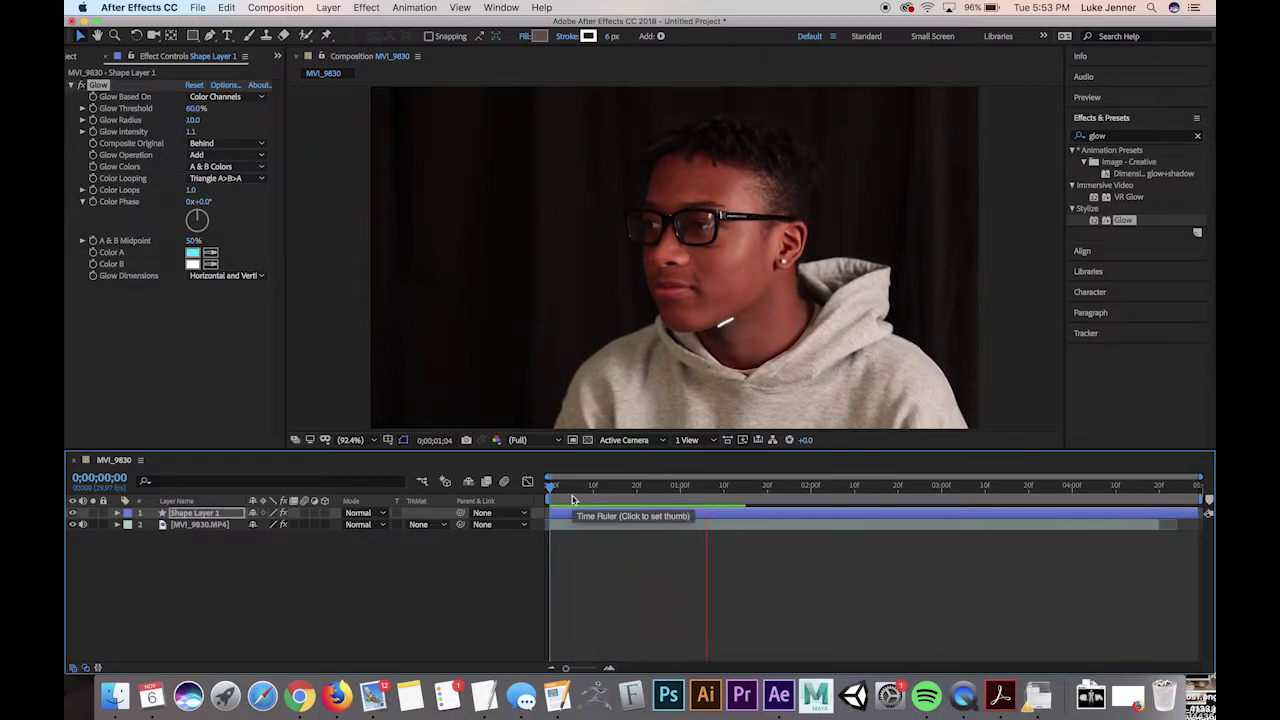
key(space)
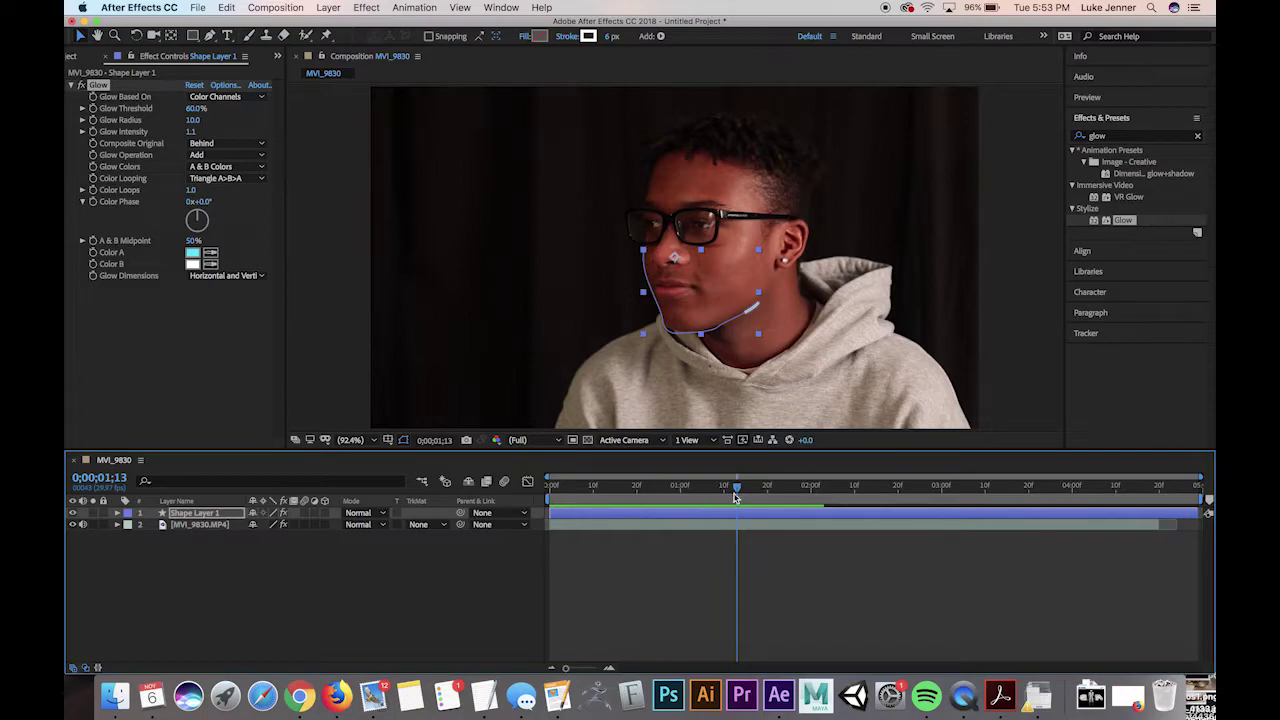
- Go to 0;00;00;09, search the effects for "roughen", and apply Roughen Edges to Shape Layer 1
drag(735, 497, 590, 494)
click(1130, 137)
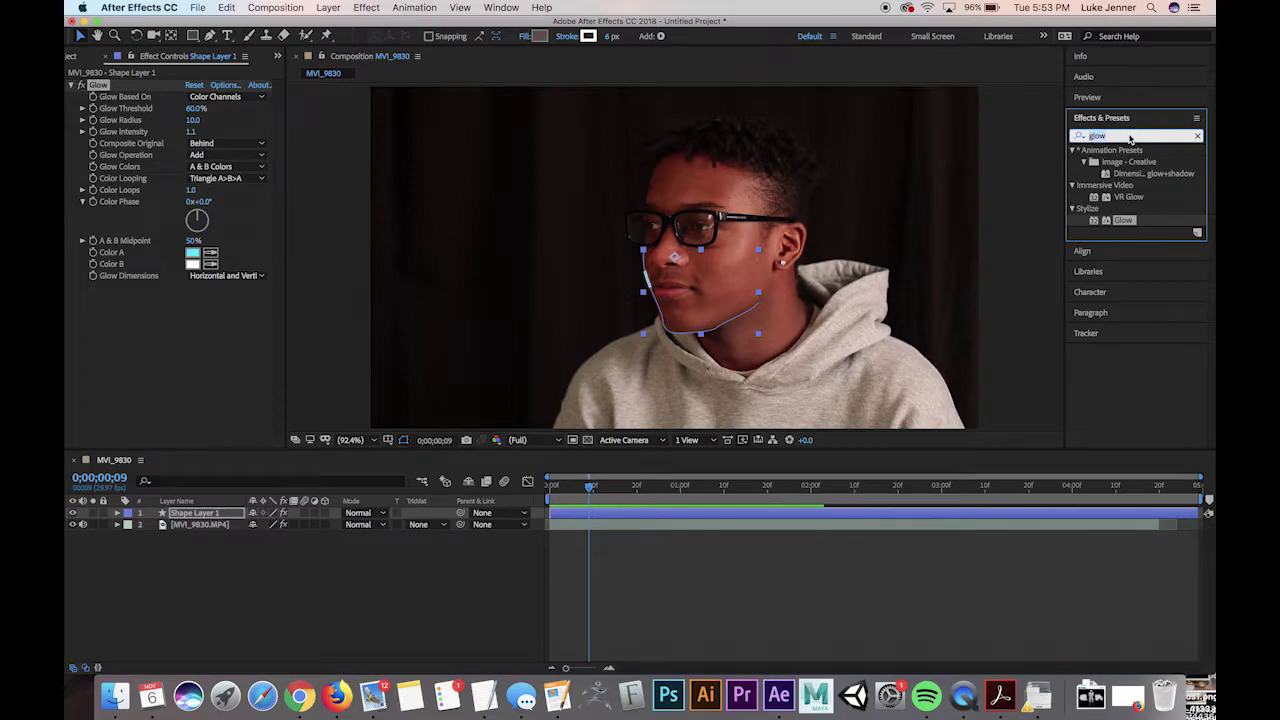
text(roughen)
drag(1130, 162, 678, 516)
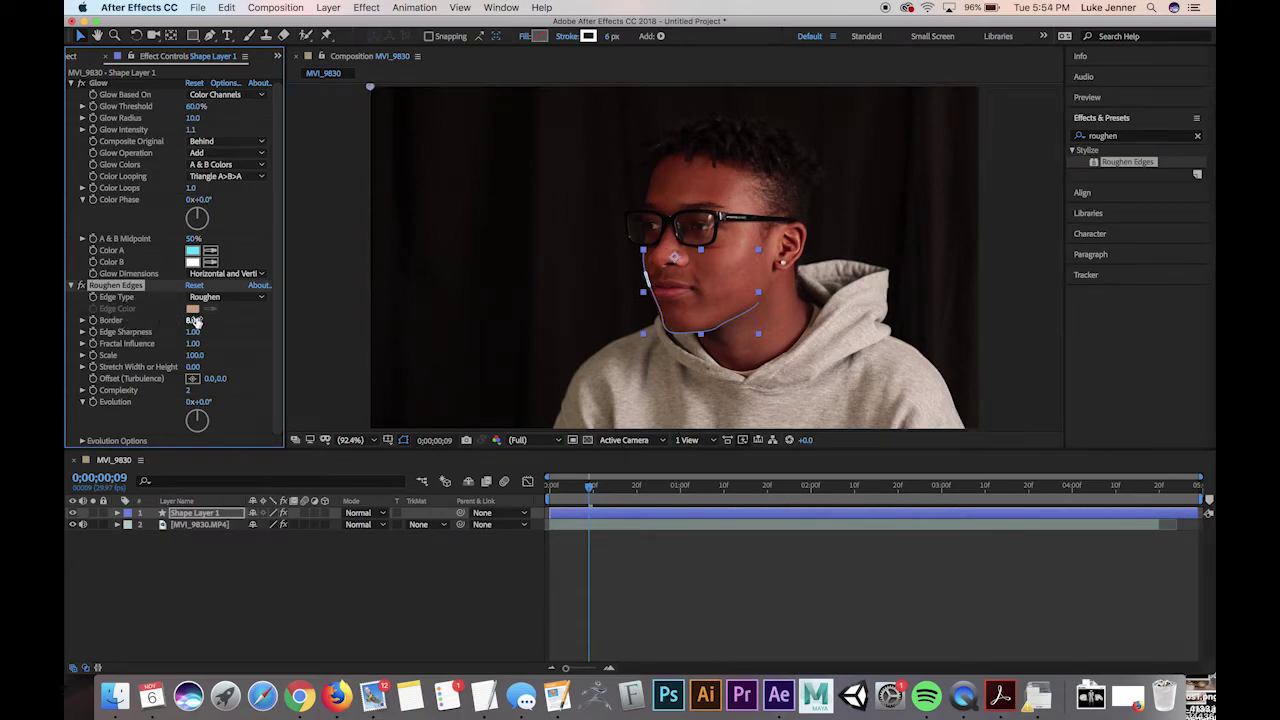
- Set the Roughen Edges Border to 7.80 and Scale to 67.0, and preview the result
mouse_move(190, 319)
mouse_down()
mouse_move(178, 320)
mouse_move(208, 323)
mouse_up()
drag(211, 356, 171, 356)
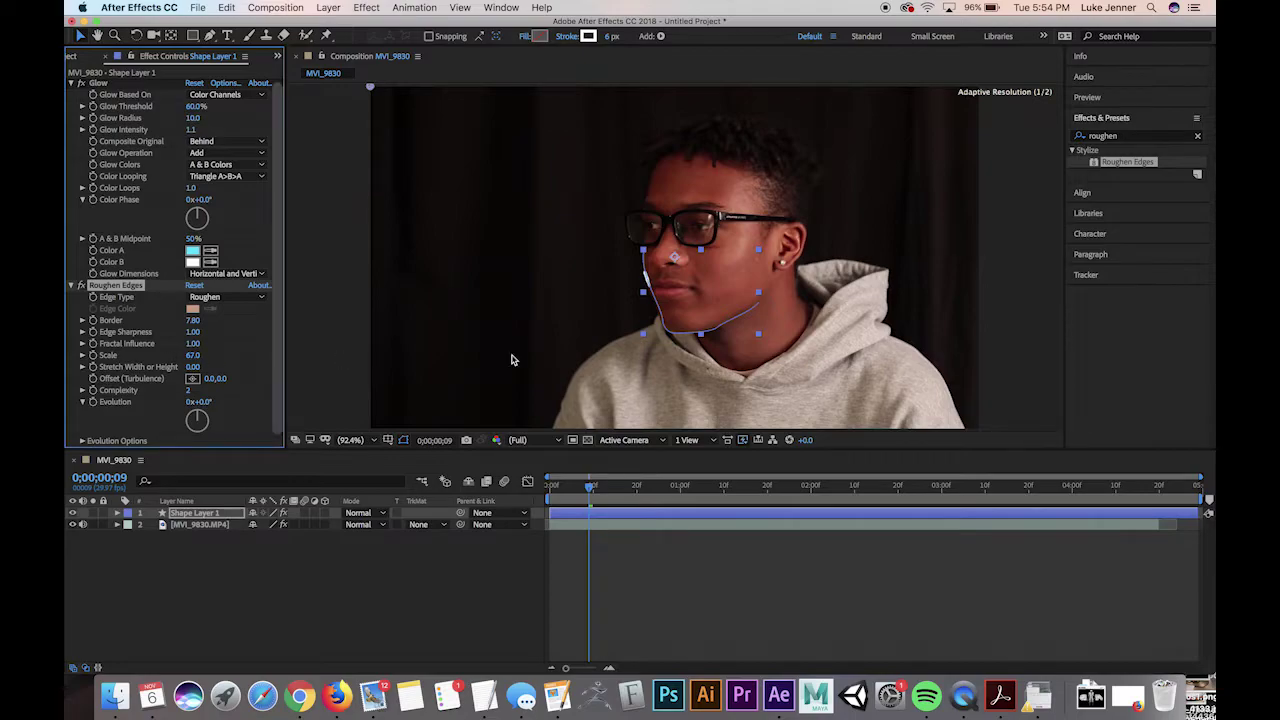
key(space)
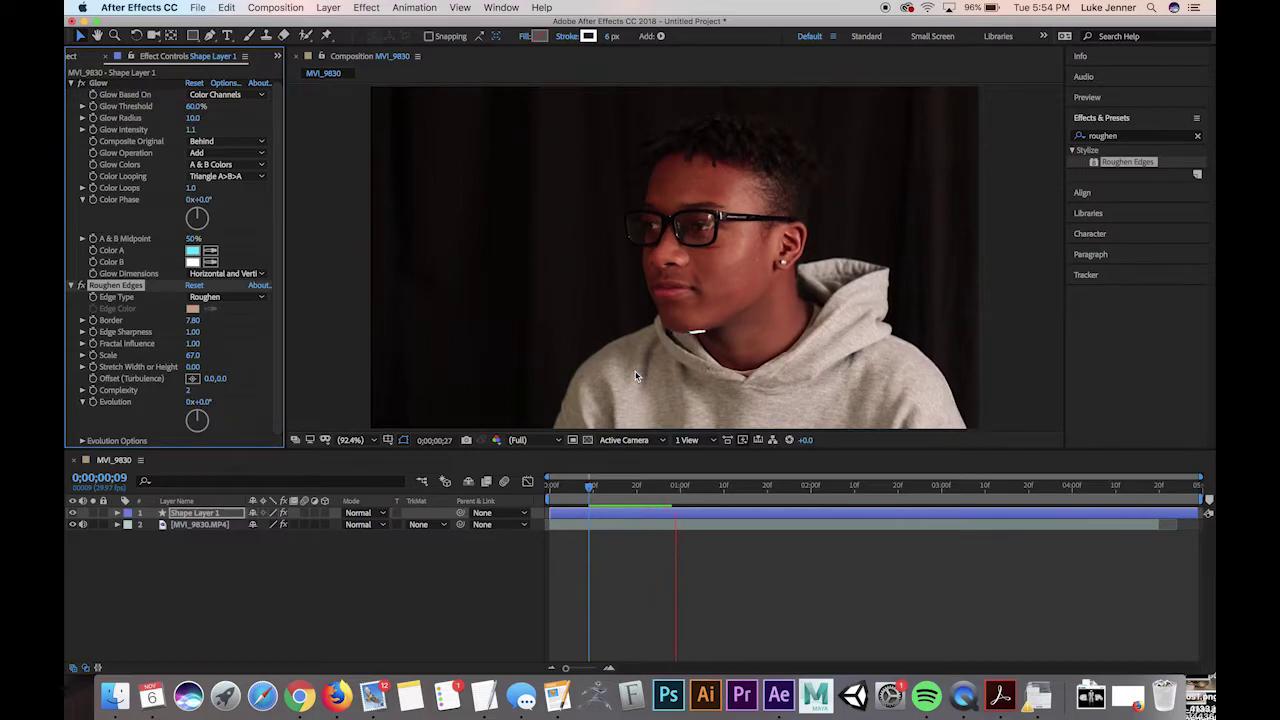
- Set Shape Layer 1's blending mode to Screen and preview the line from the start of the composition
key(space)
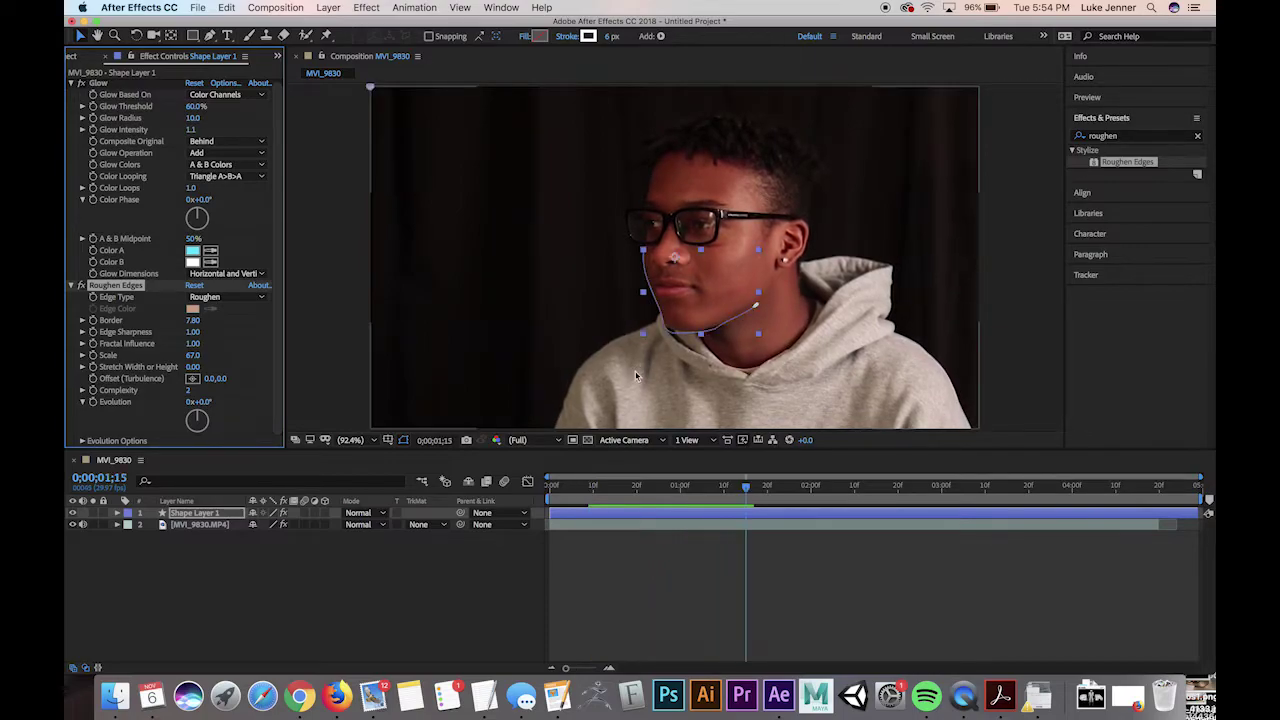
key(Home)
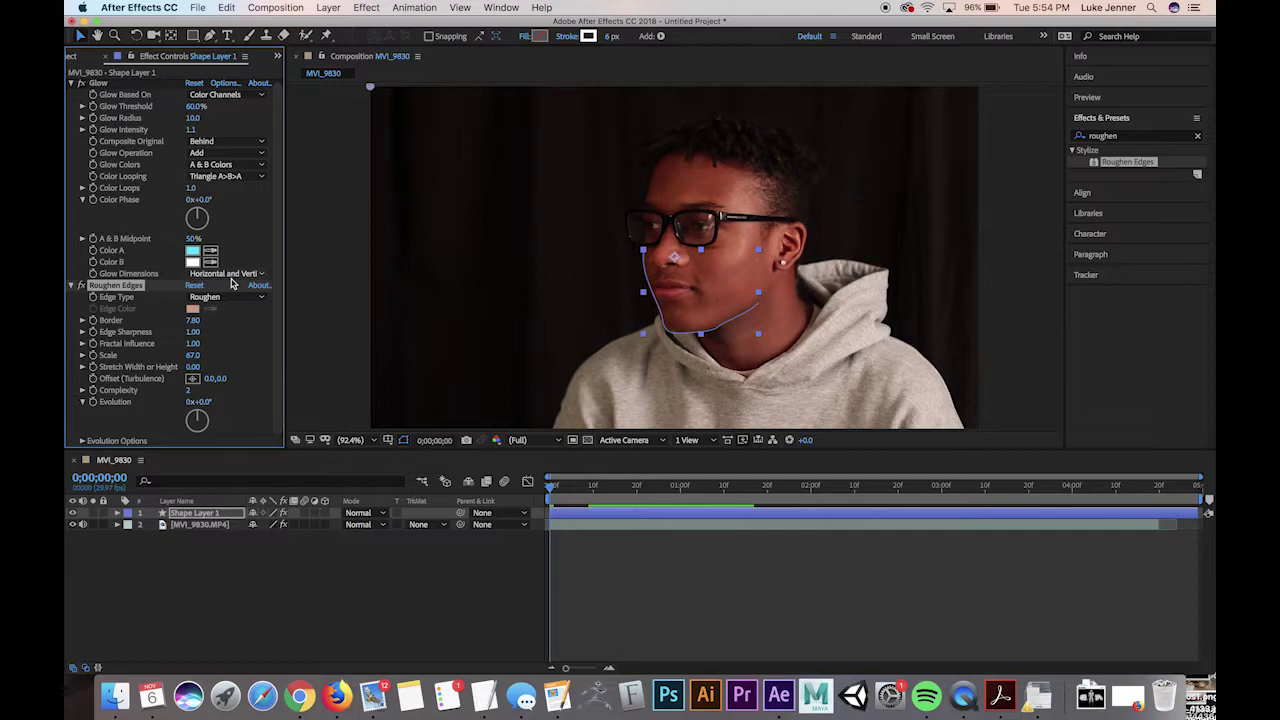
click(362, 513)
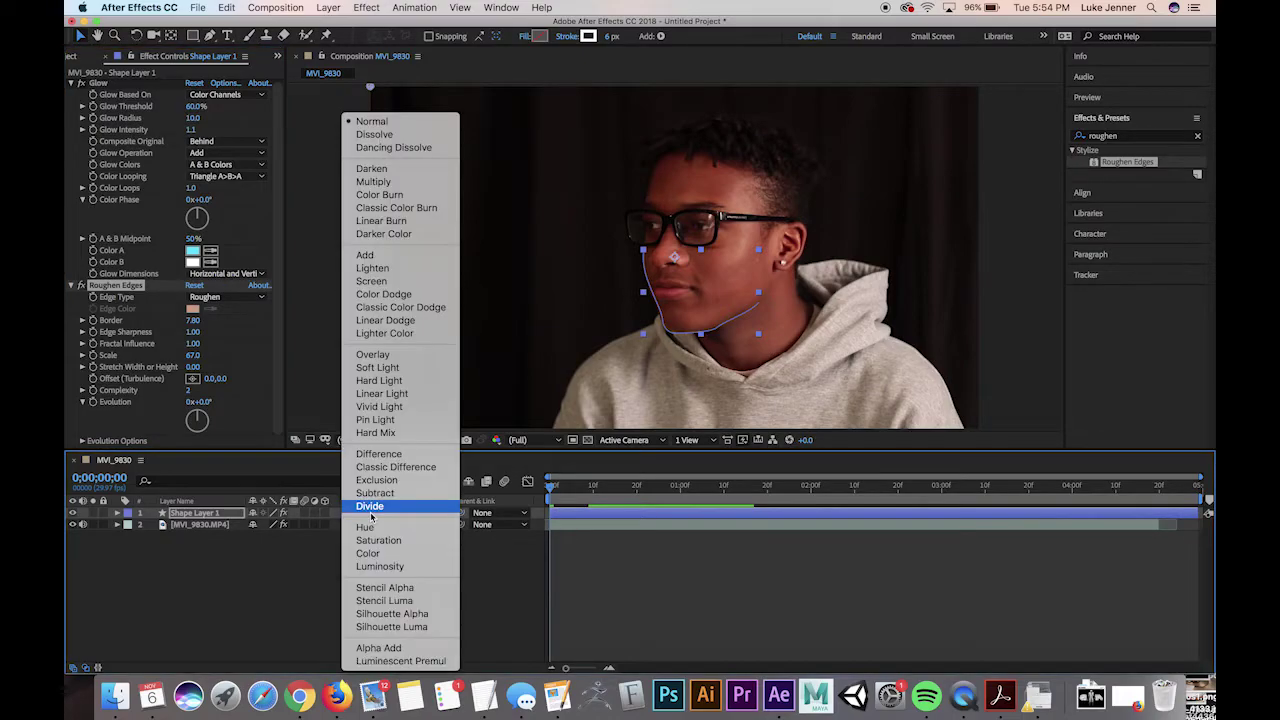
click(372, 285)
key(space)
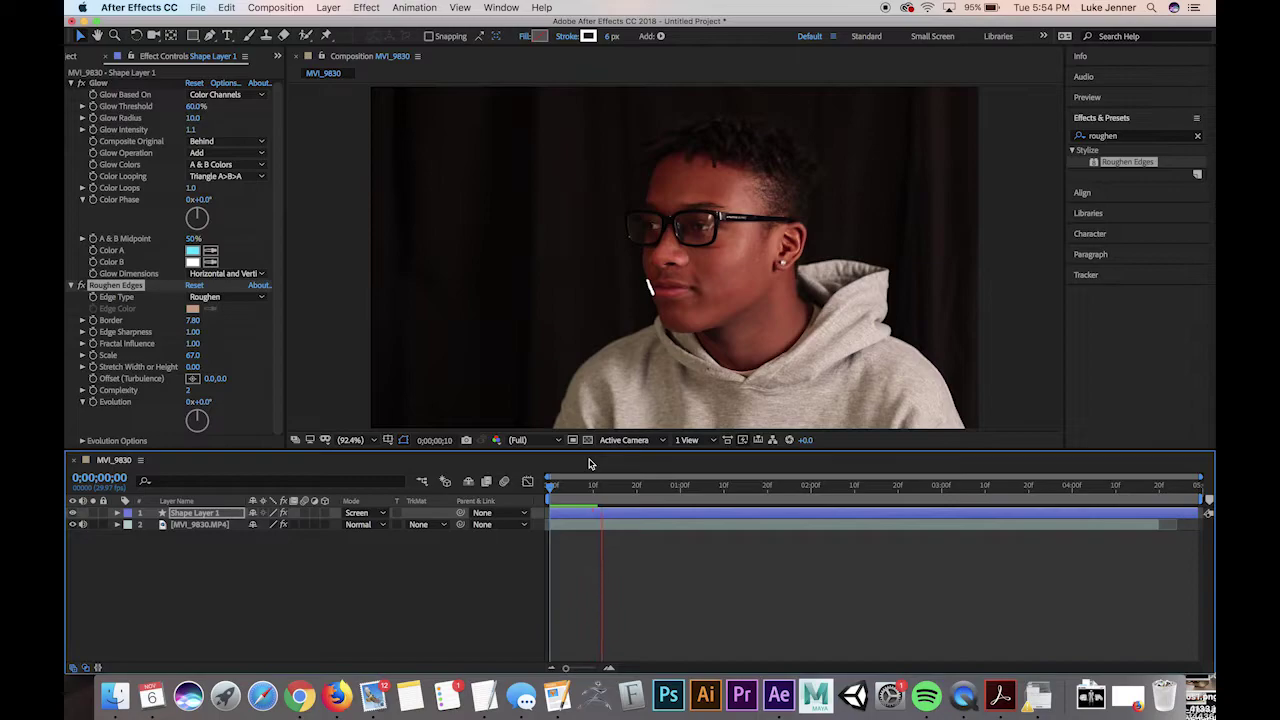
key(space)
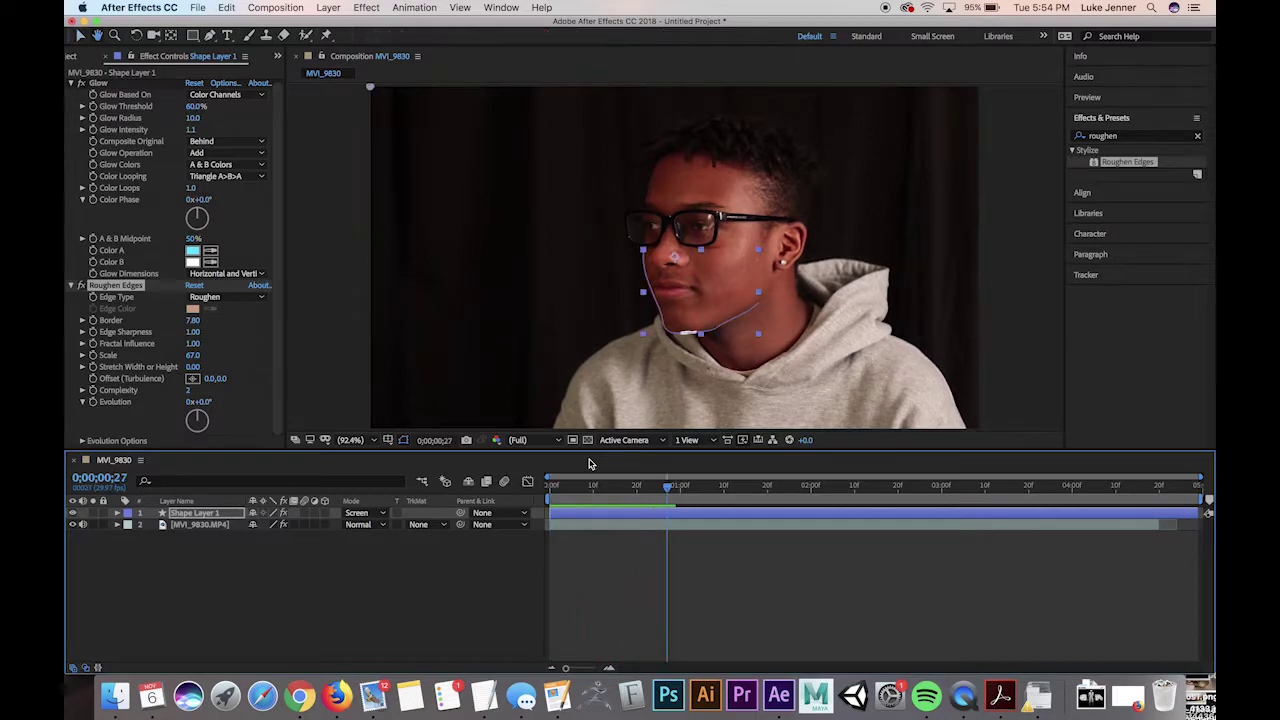
- Duplicate Shape Layer 1, reshape the copy's path around the cheek, chin and jaw with the Pen tool, and preview both lines
click(186, 514)
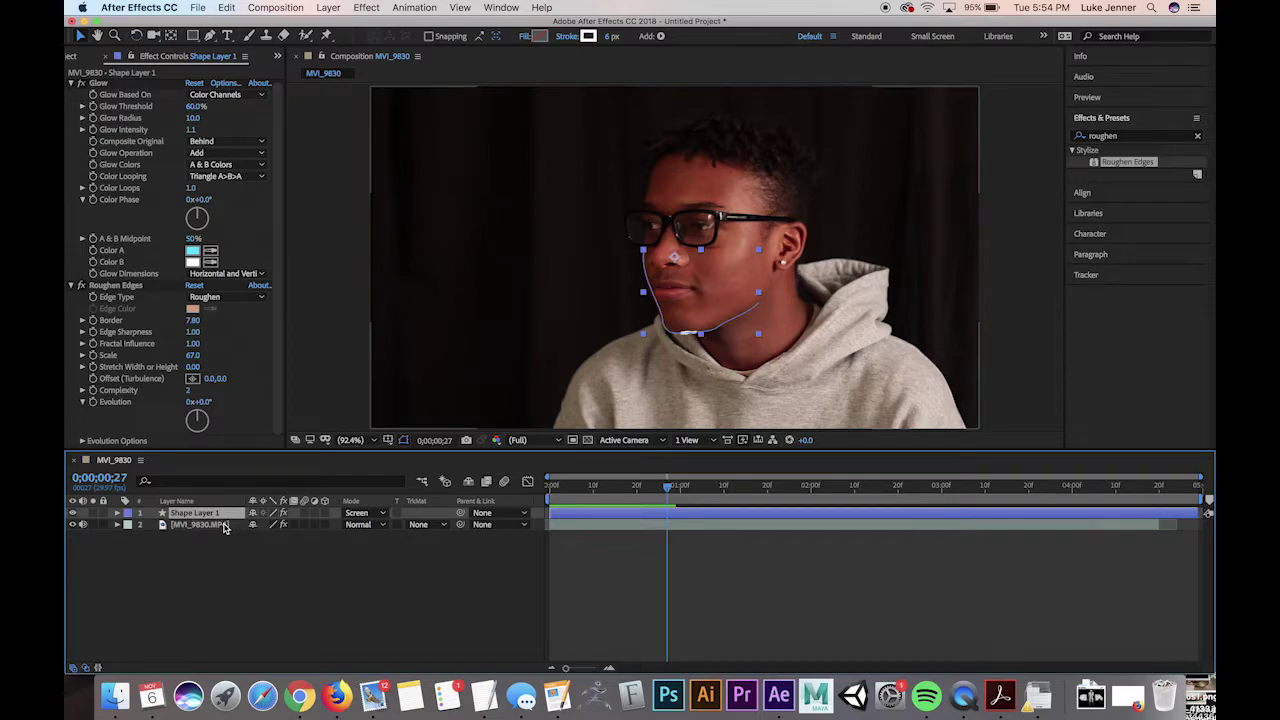
key(super+d)
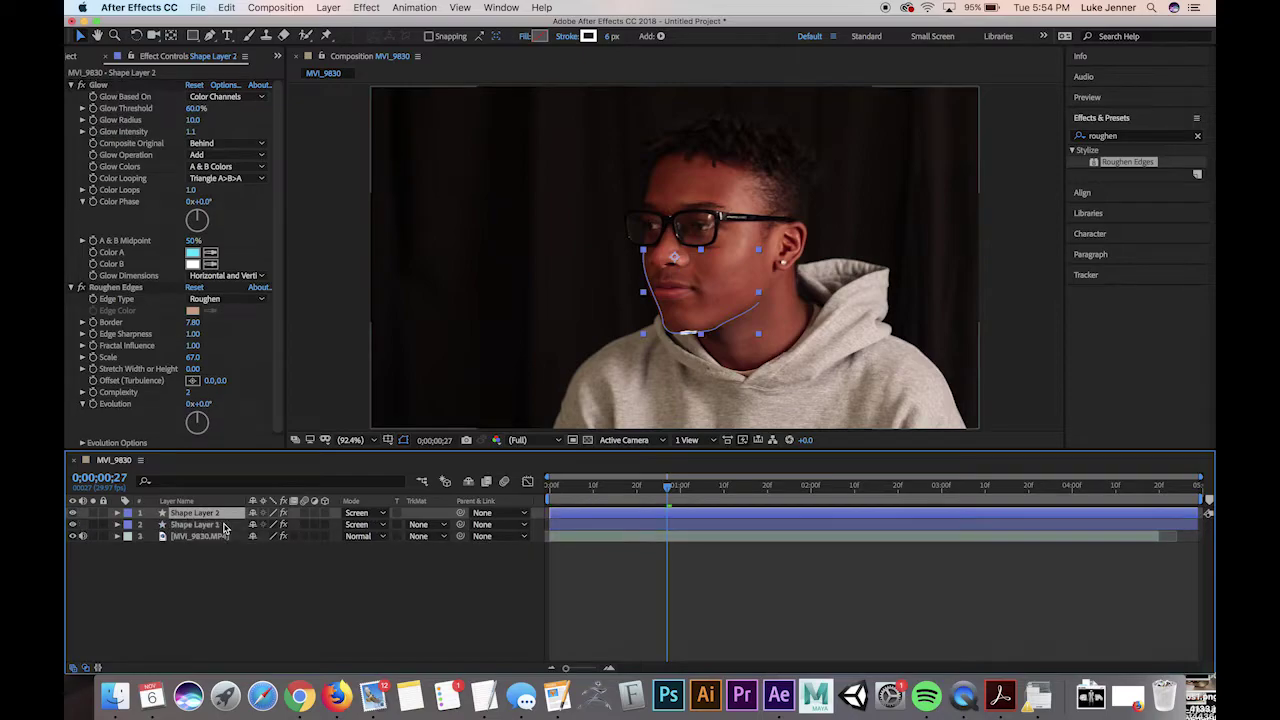
click(212, 35)
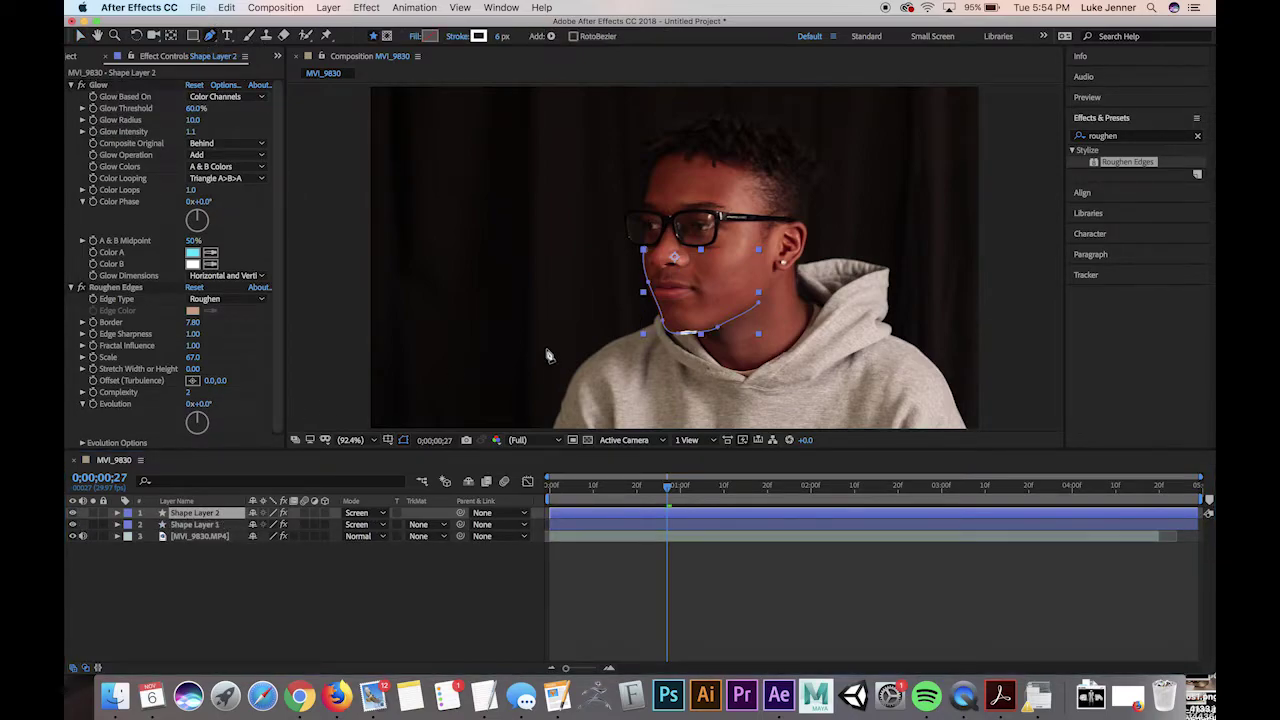
drag(649, 284, 643, 287)
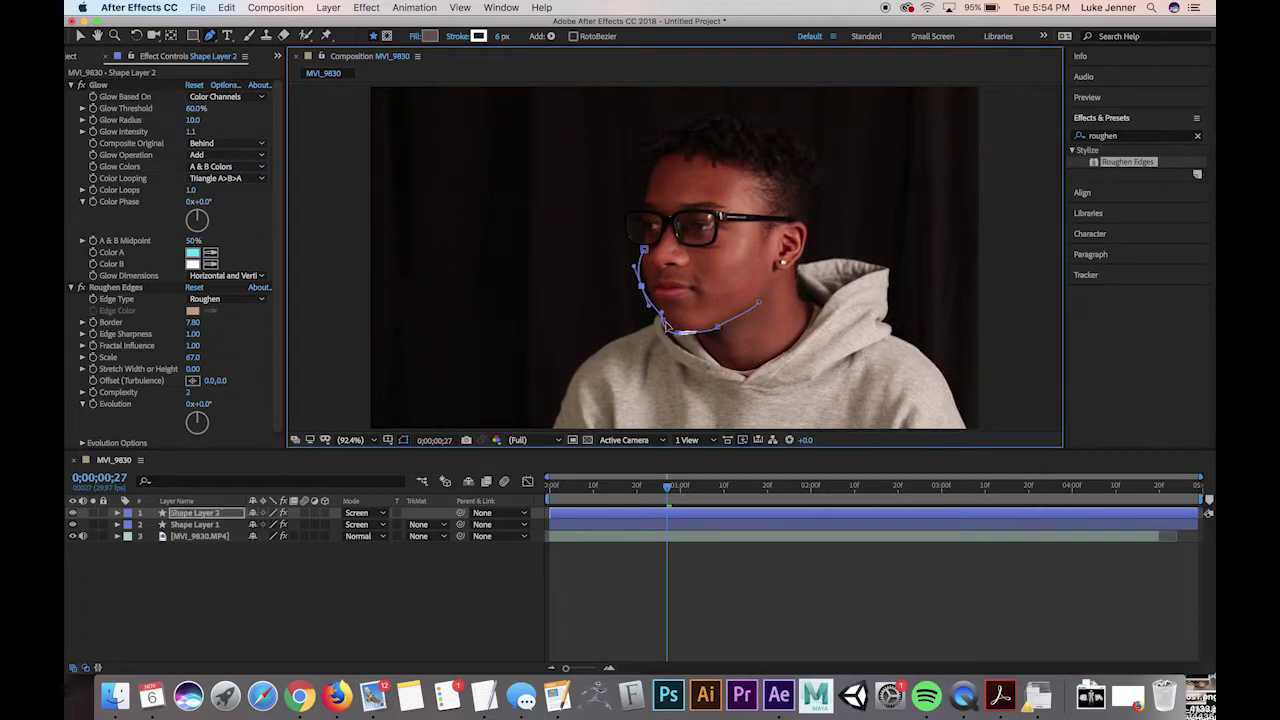
drag(663, 322, 728, 337)
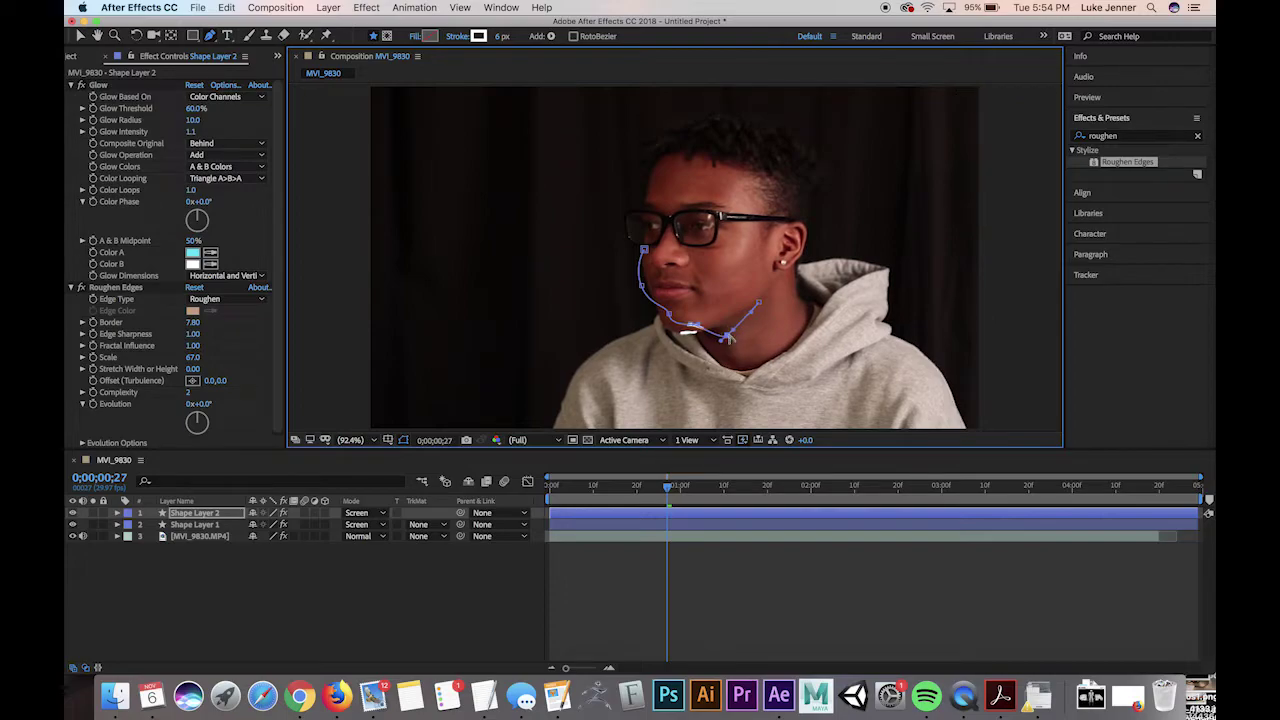
key(Home)
key(space)
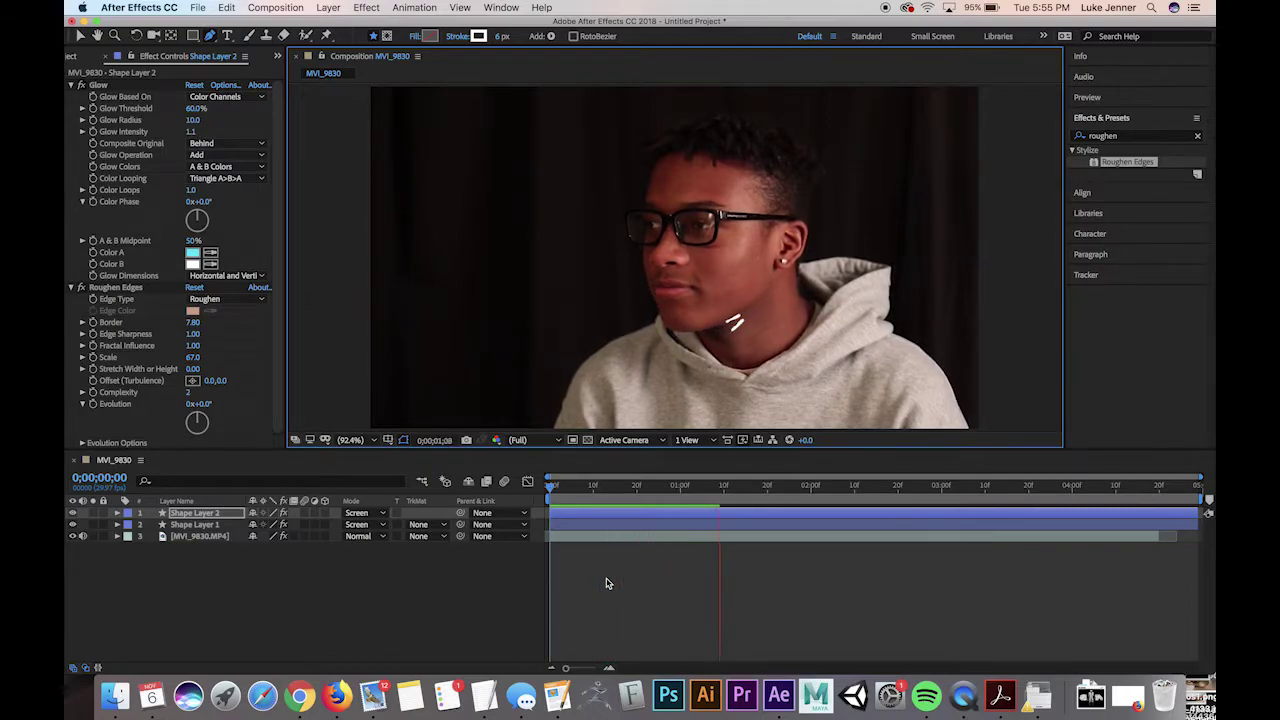
key(space)
key(Home)
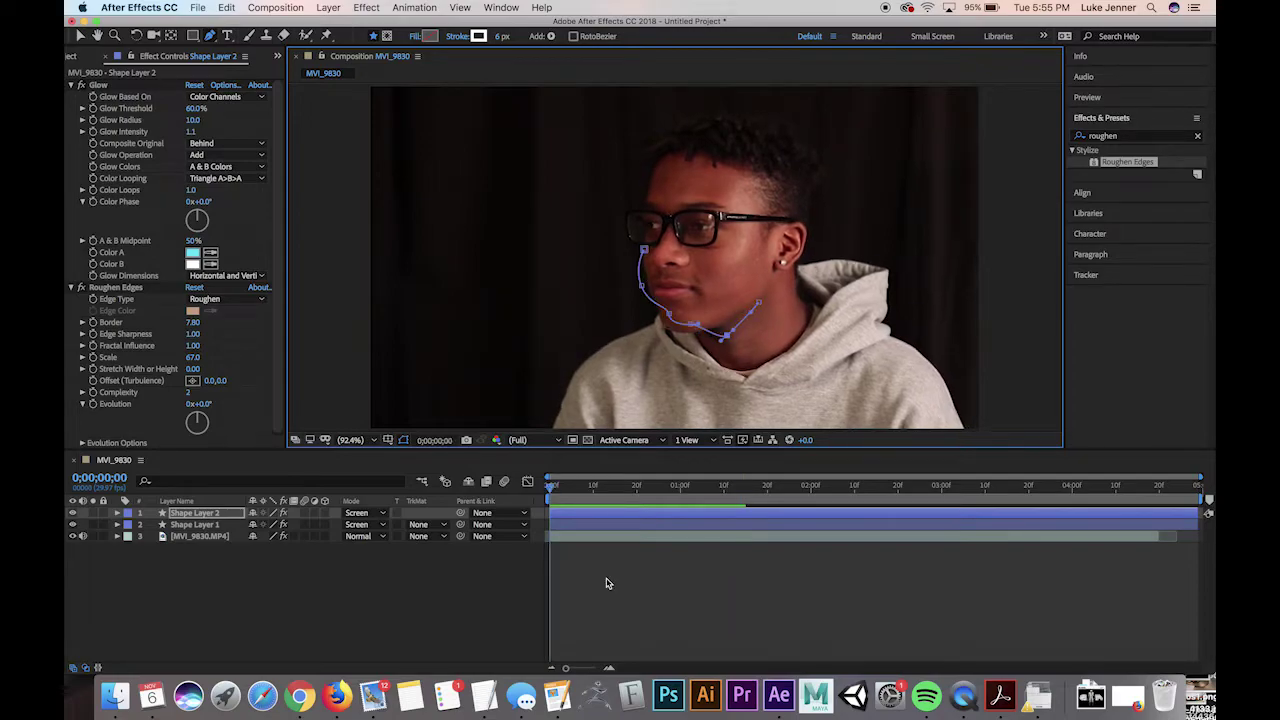
- Lower the Opacity of Shape Layer 2 in its Transform properties
click(116, 515)
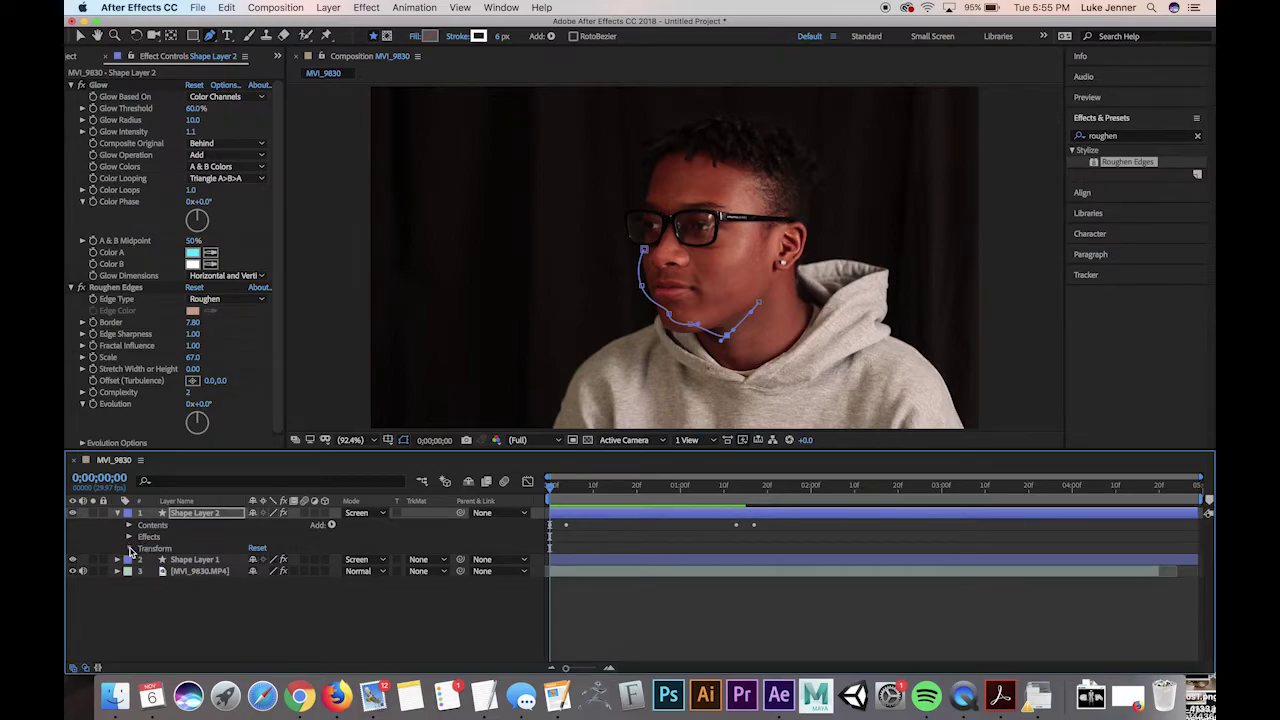
click(129, 548)
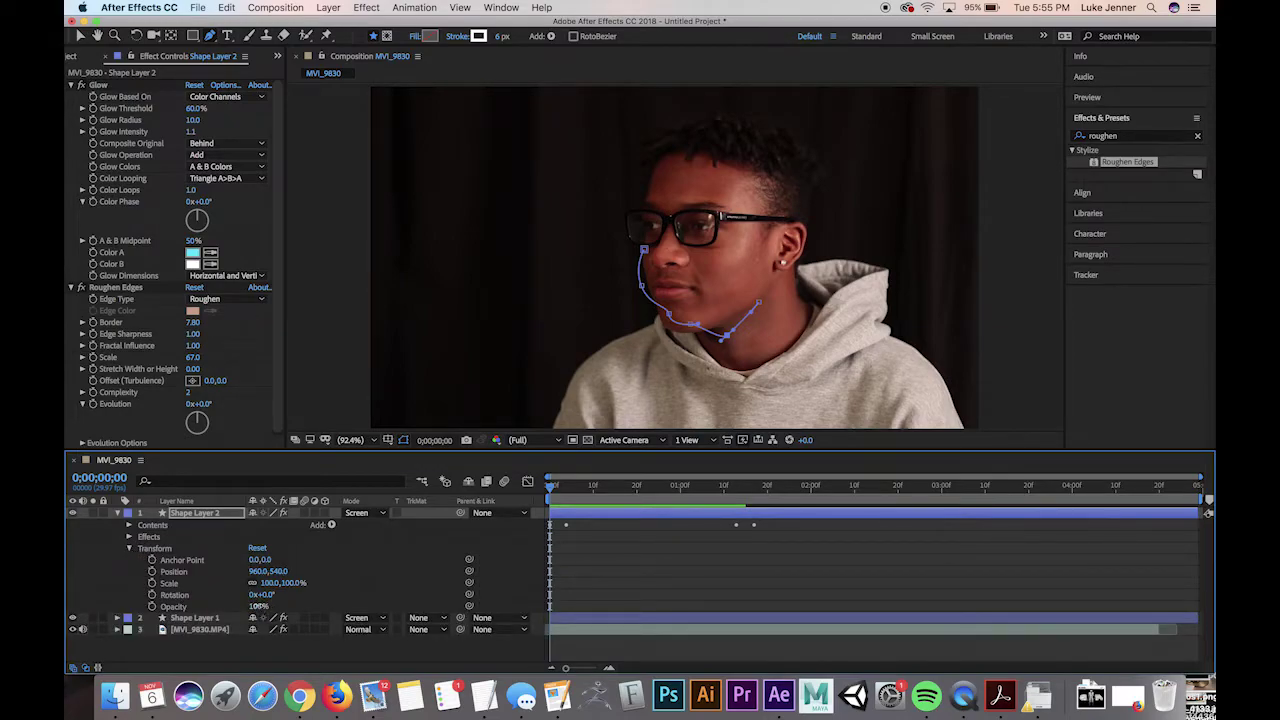
drag(262, 606, 232, 606)
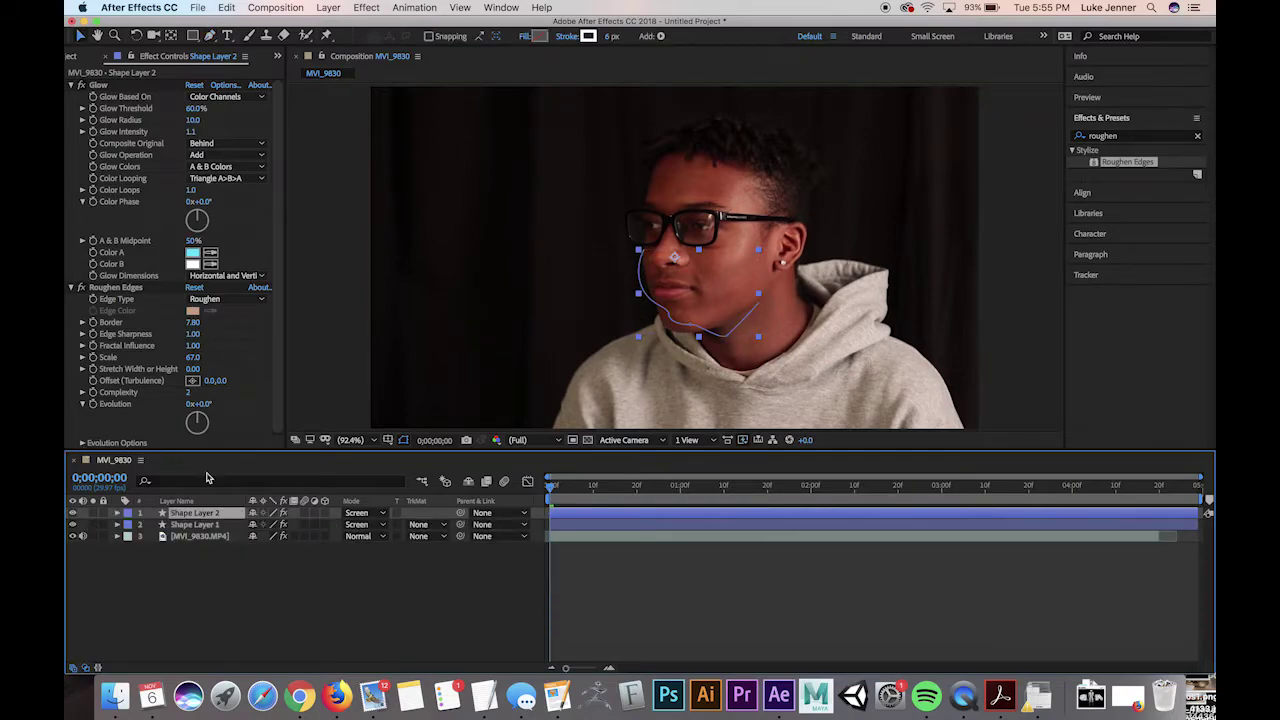
- Duplicate Shape Layer 1 again and shift the copy's line slightly up and to the right over the jaw
click(200, 525)
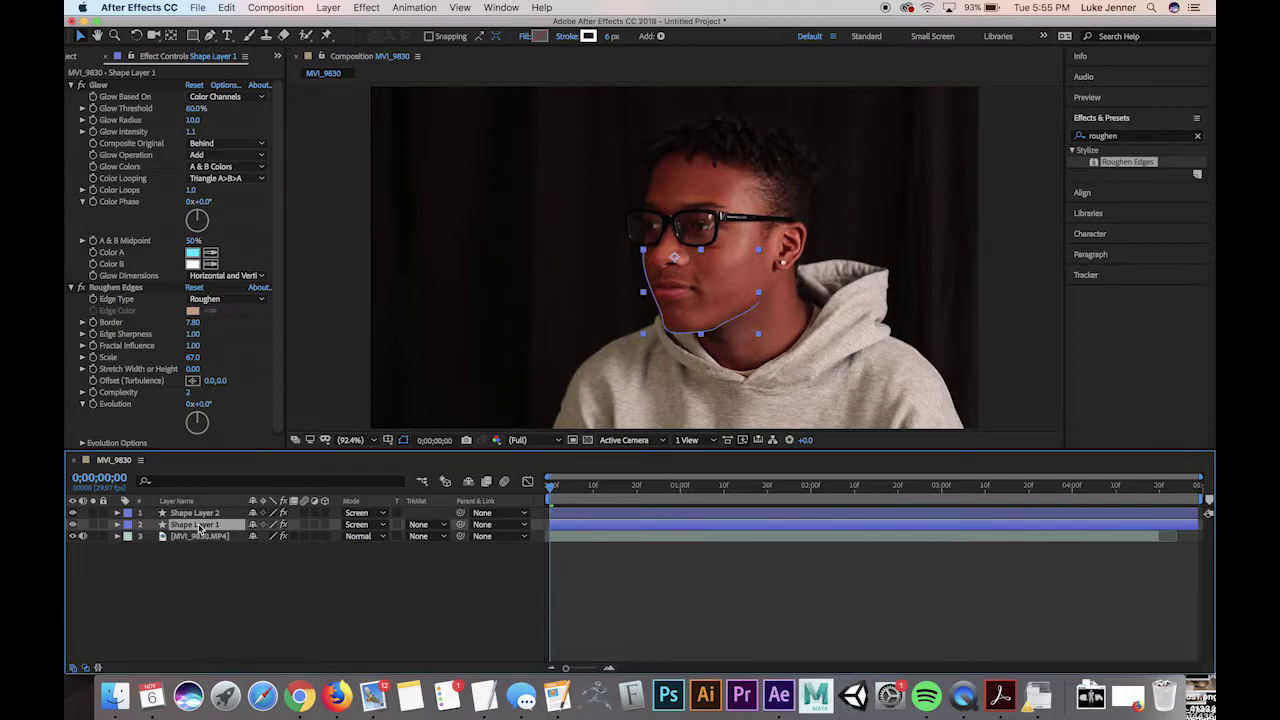
key(super+d)
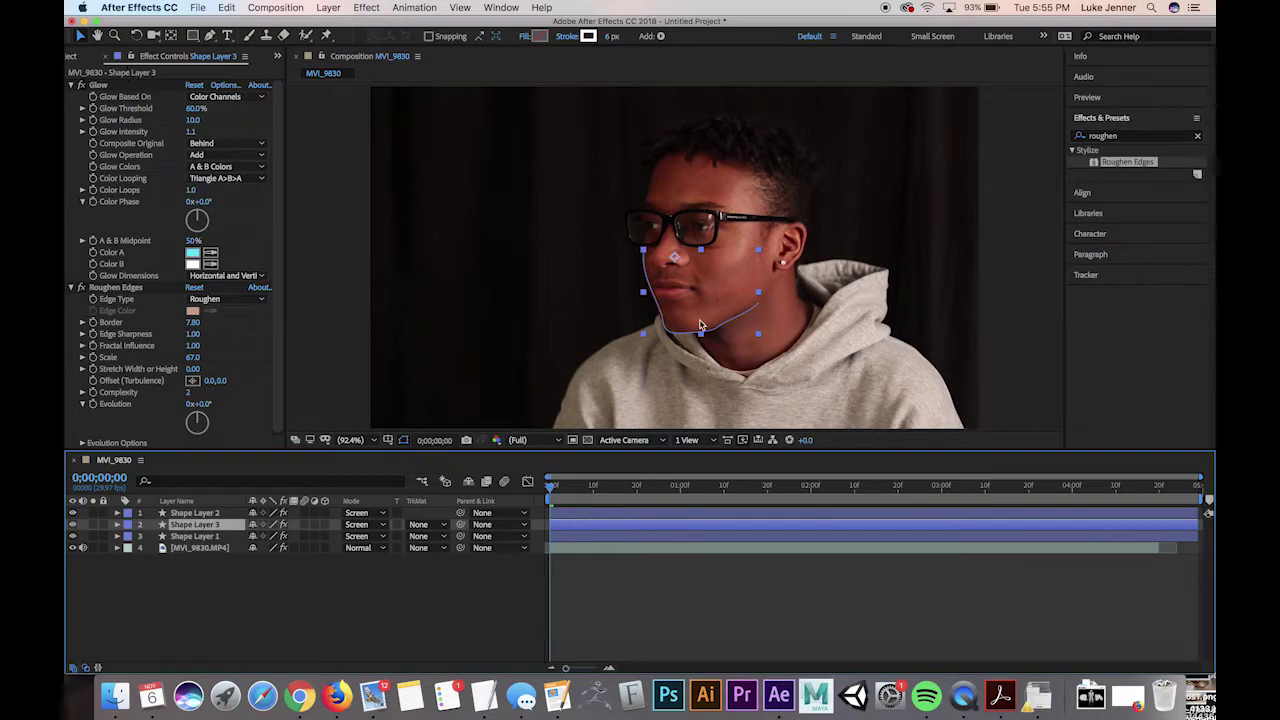
drag(682, 334, 687, 330)
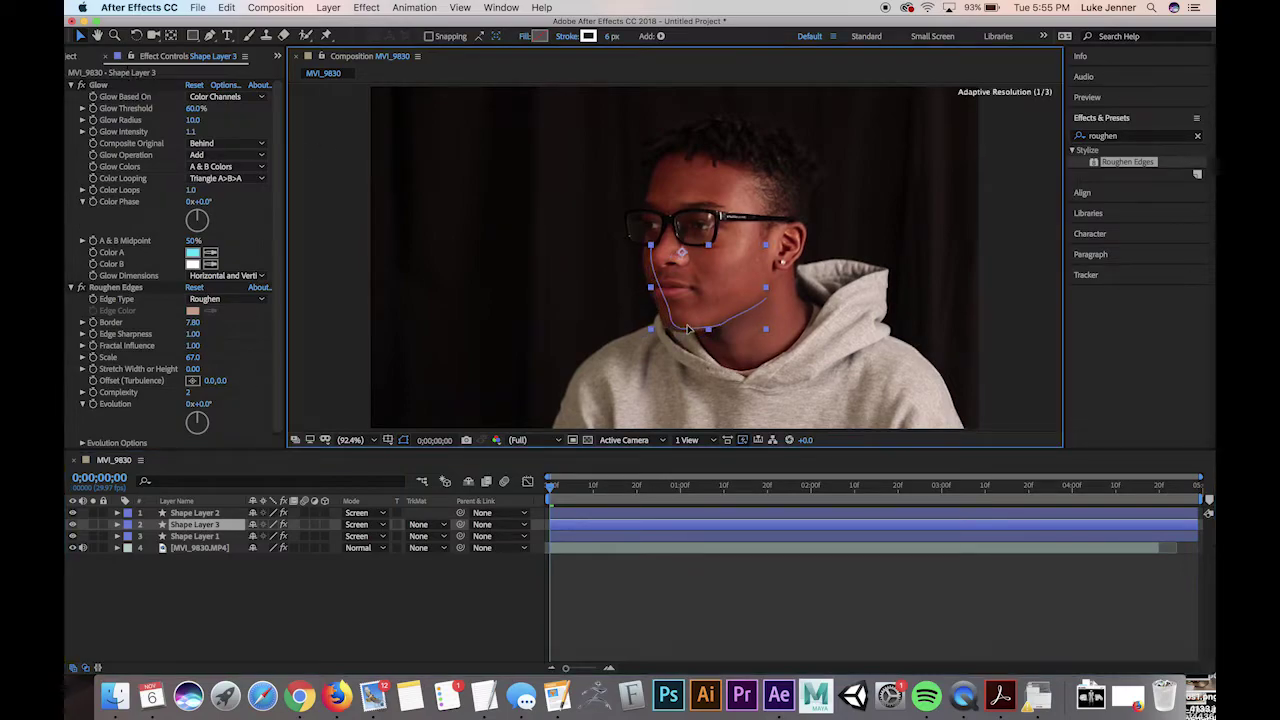
- Go to 0;00;00;05, search the effects for "gau", and apply Gaussian Blur to Shape Layer 3
drag(552, 487, 572, 487)
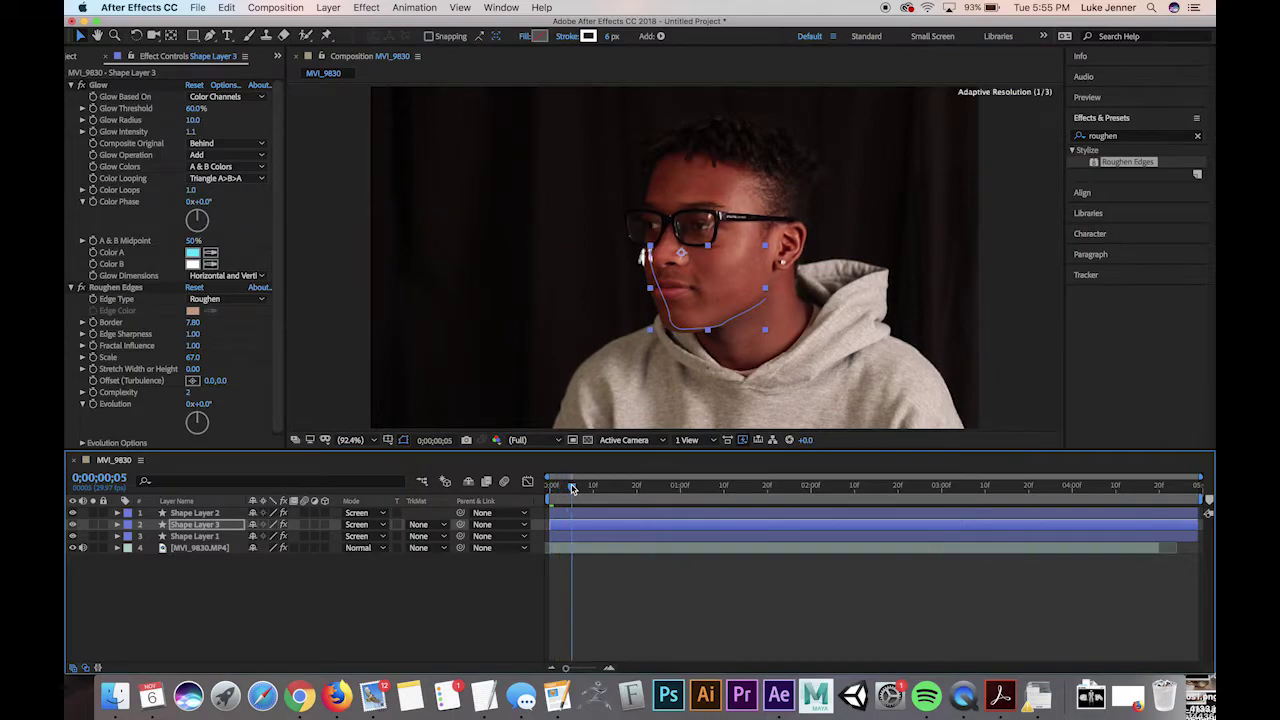
click(1121, 137)
text(gau)
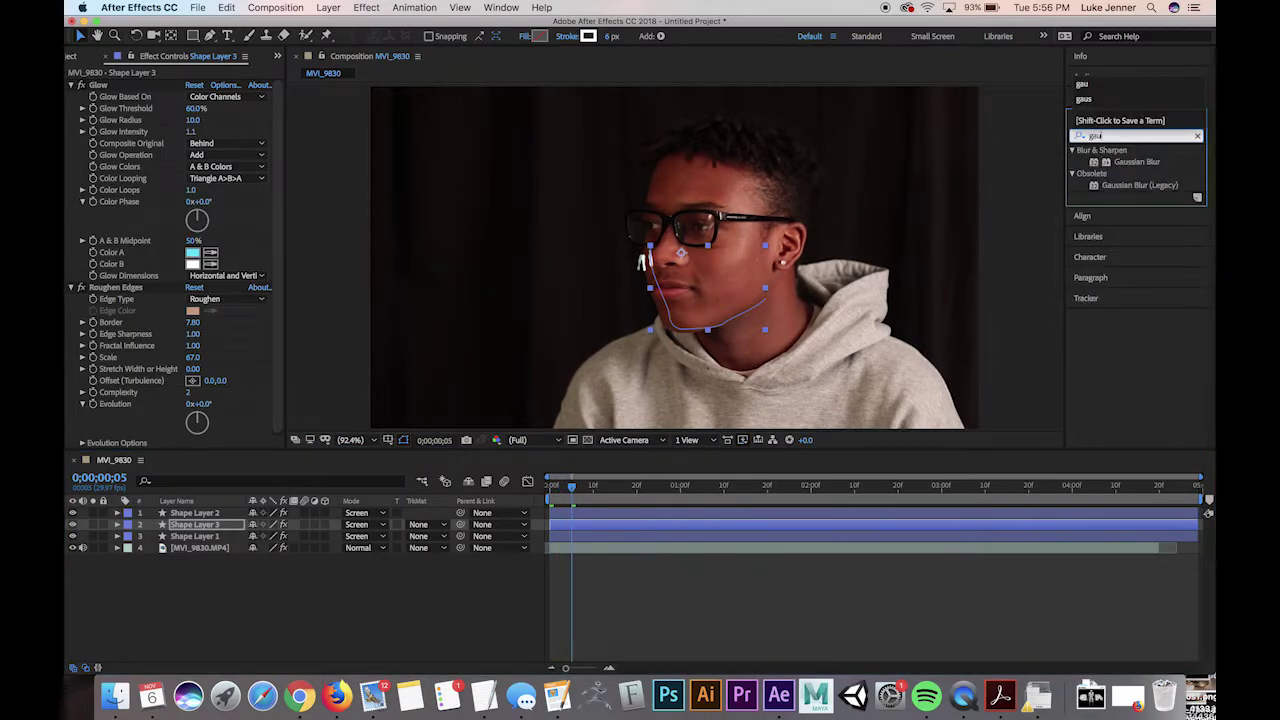
drag(1139, 160, 603, 530)
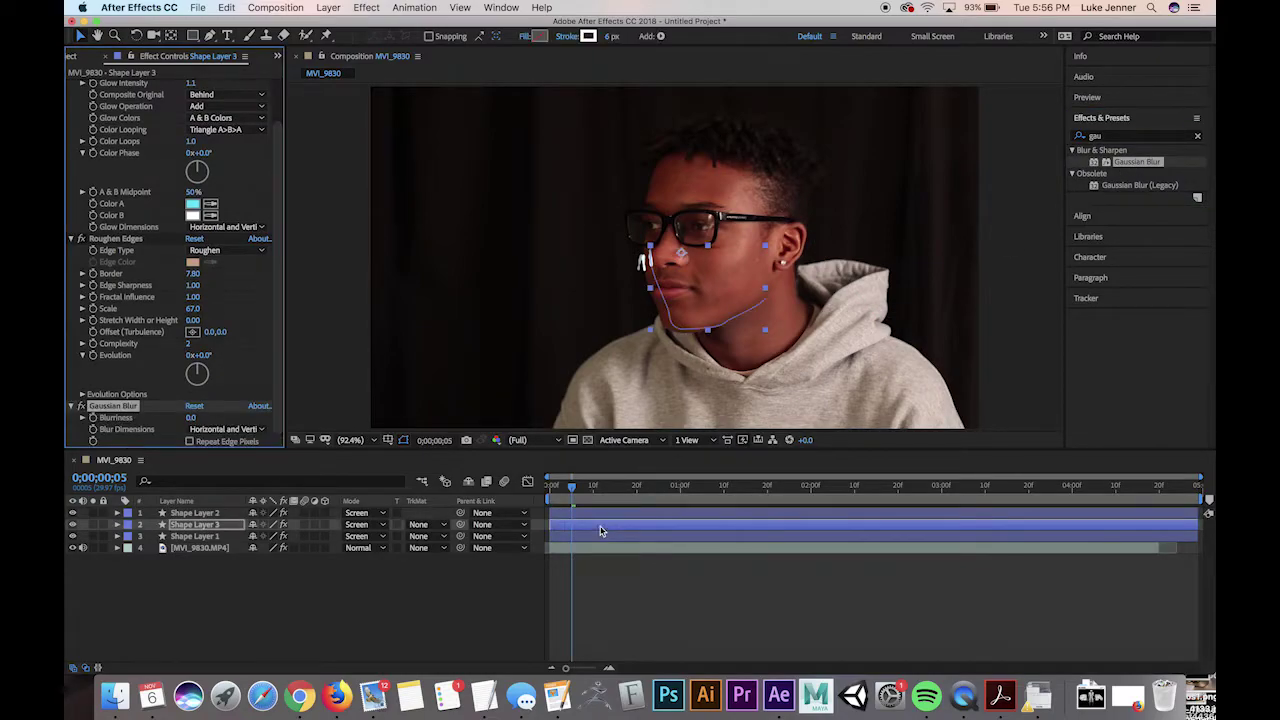
- Set the Gaussian Blur Blurriness on Shape Layer 3 to 33.1 and preview the animation from the start
click(193, 417)
drag(216, 417, 420, 413)
drag(586, 488, 549, 488)
key(space)
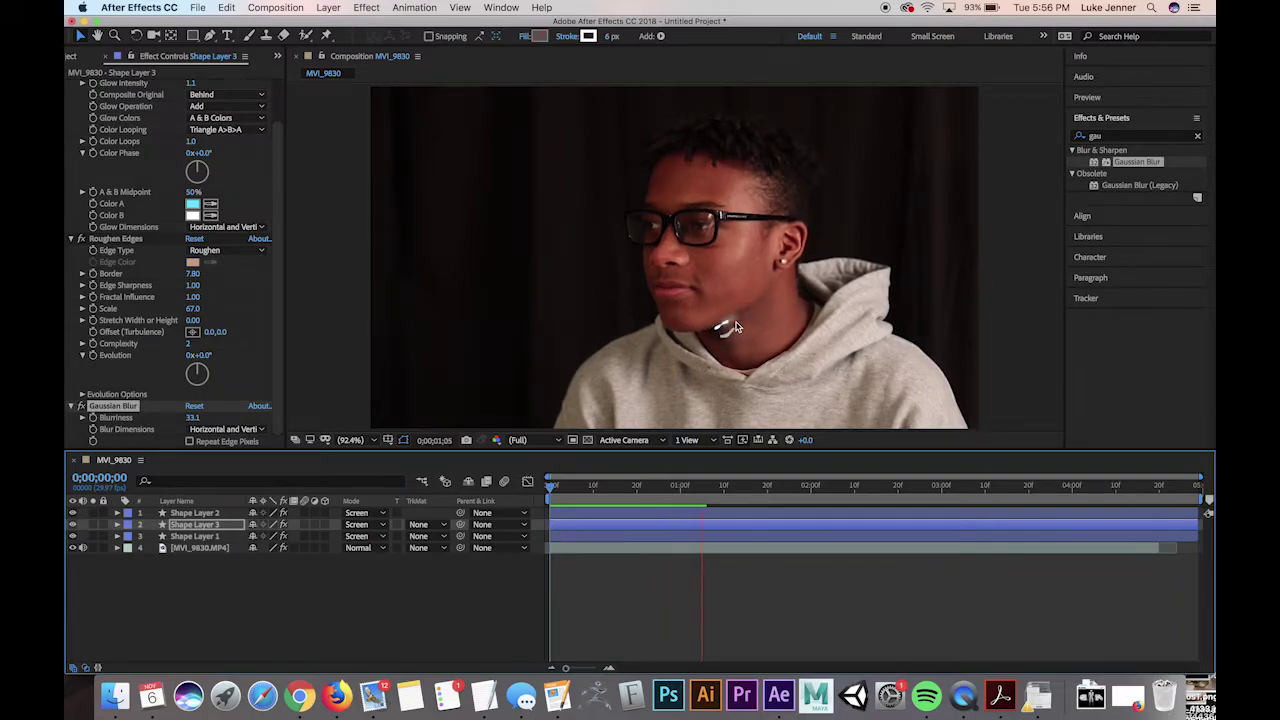
key(space)
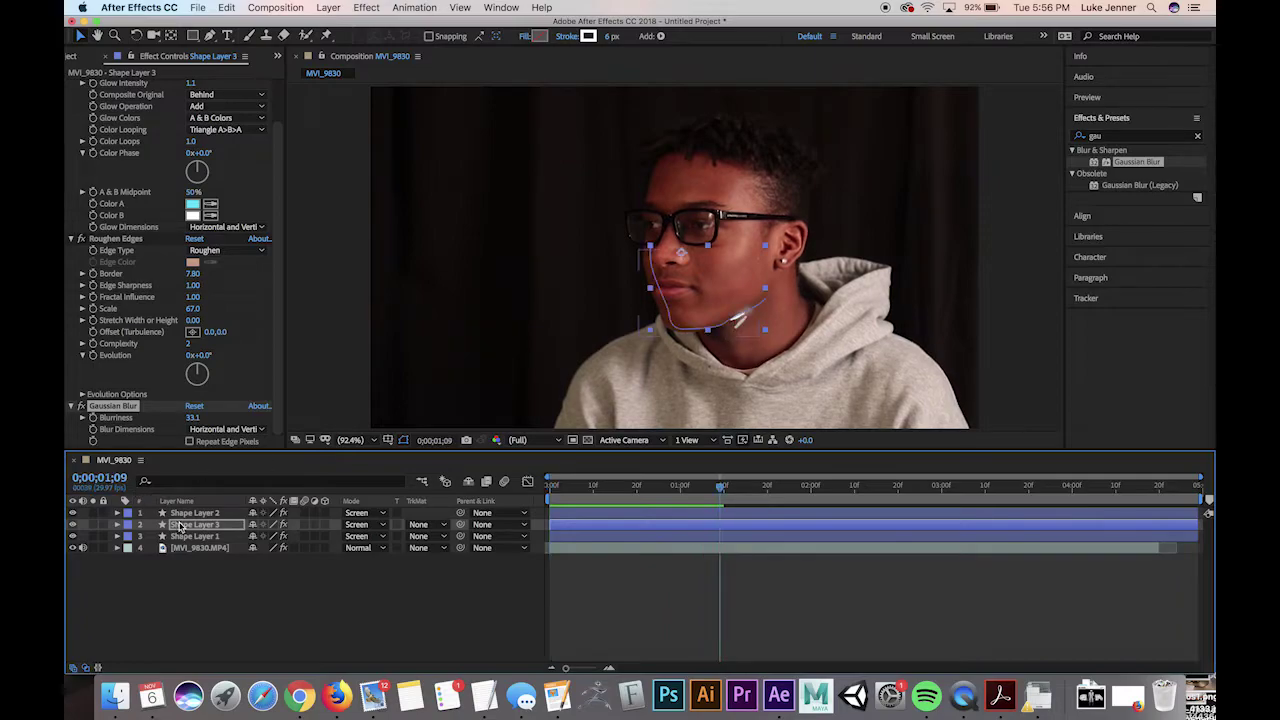
- Examine the Trim Paths Start and End keyframes of Shape Layer 1
click(193, 537)
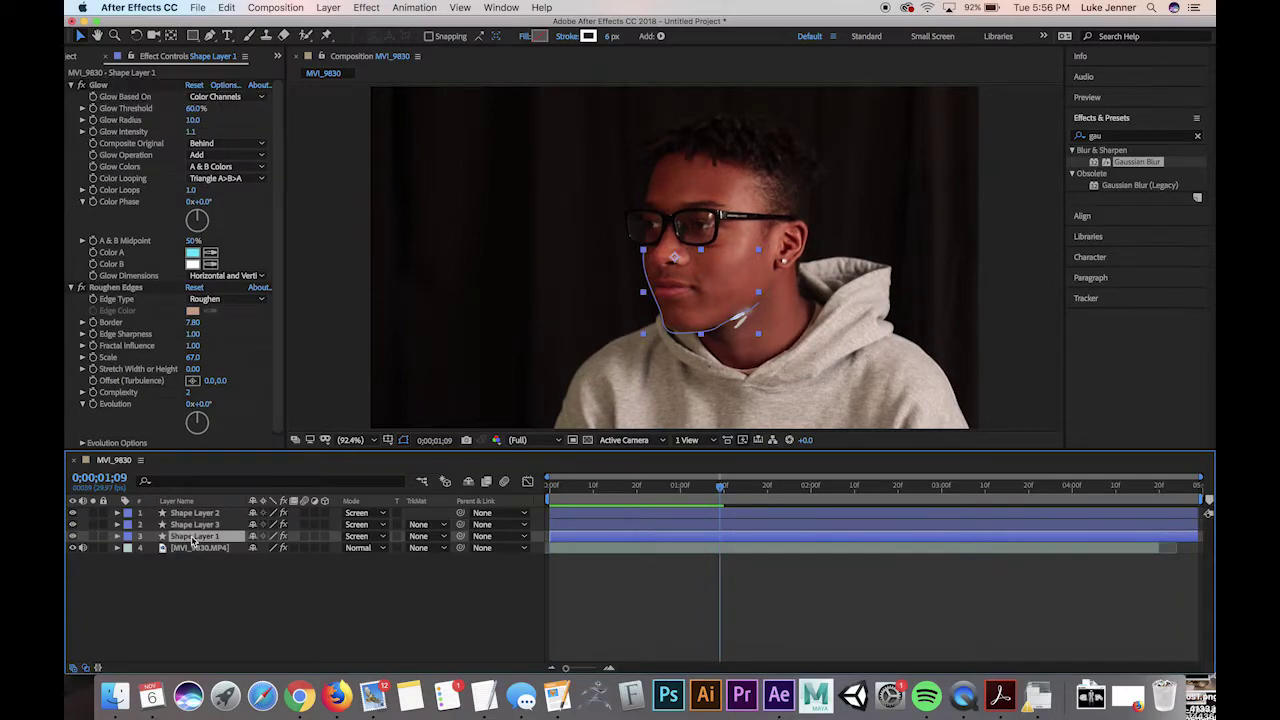
click(117, 537)
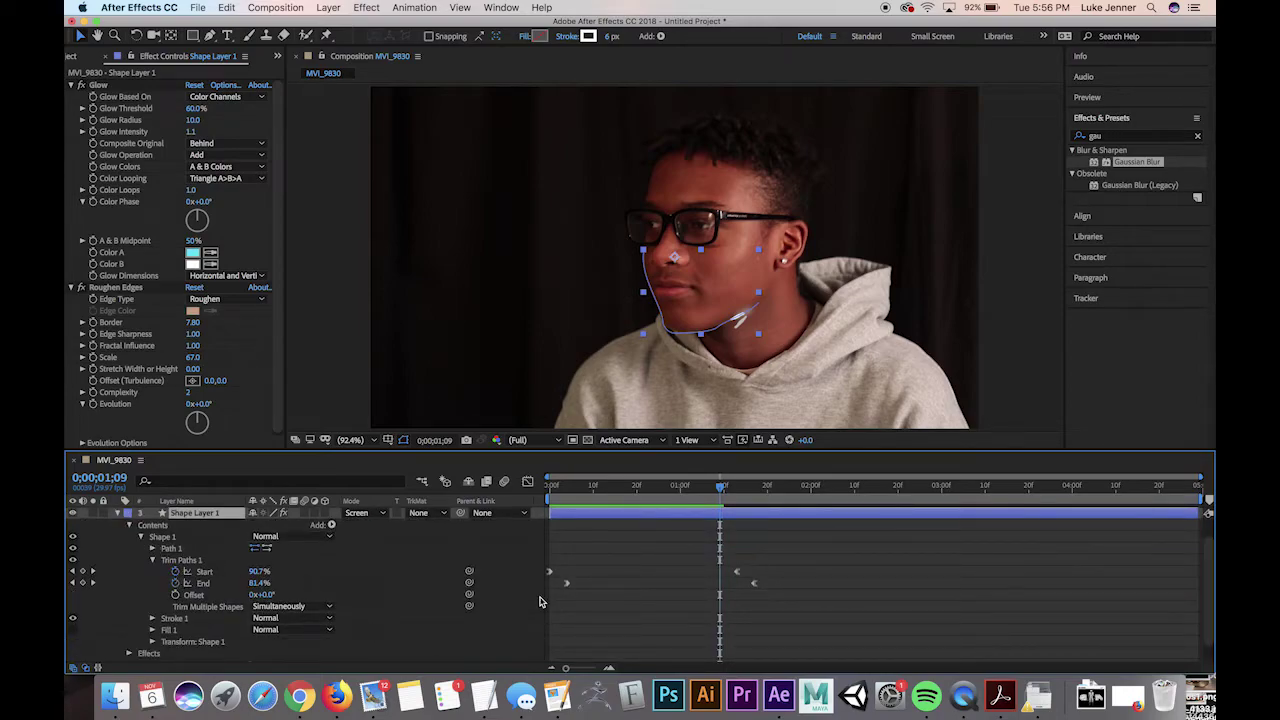
click(117, 514)
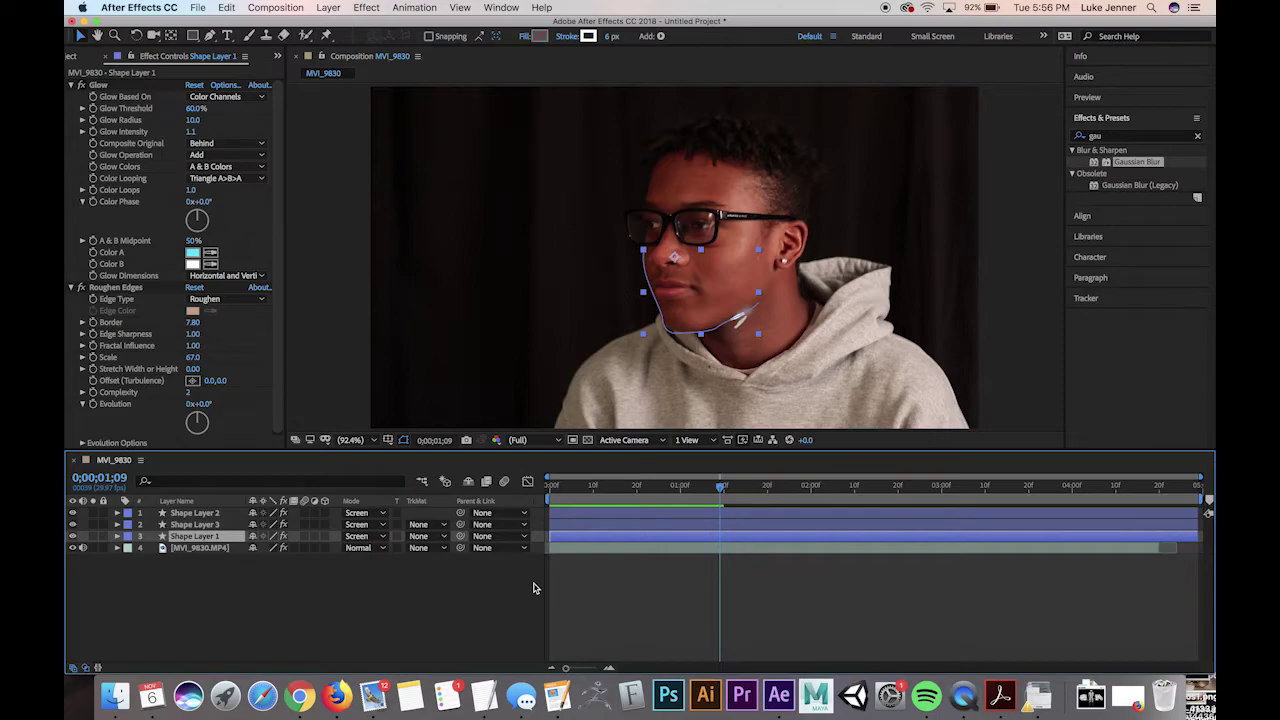
- Open the recent demo project from the IAEA DEMOS folder without saving the current project, and preview its MVI_9834 composition
click(198, 7)
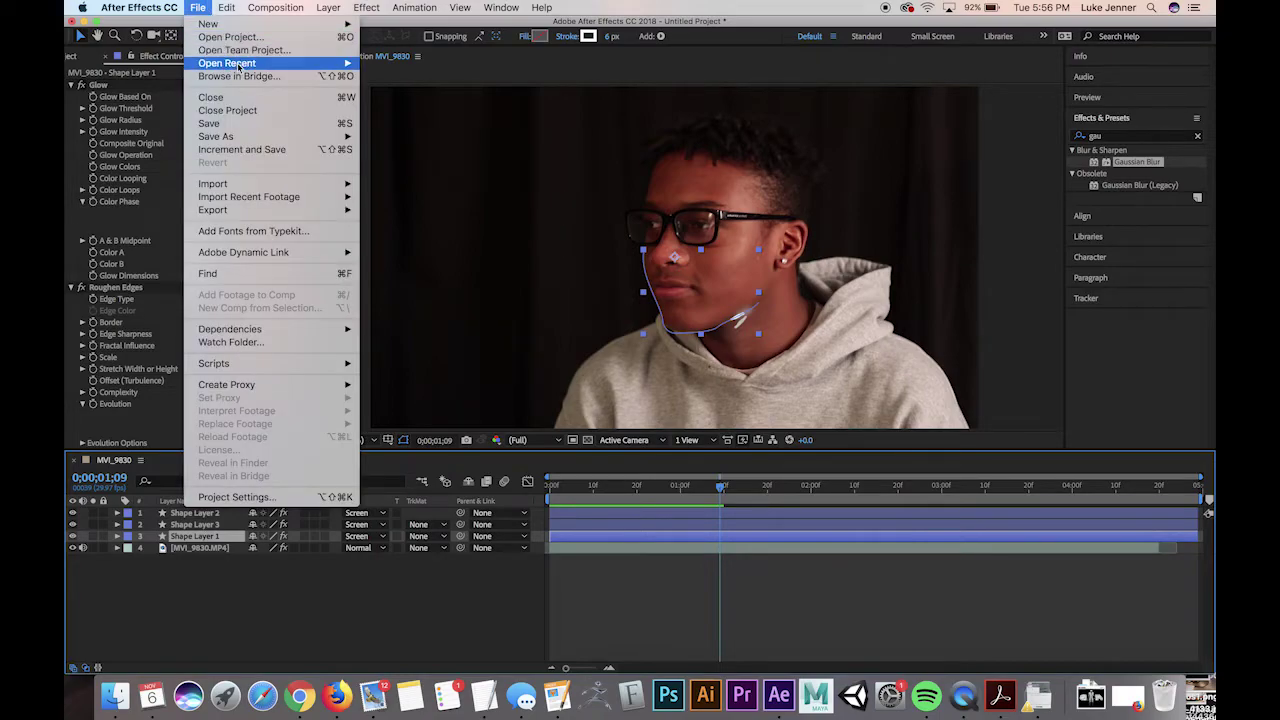
mouse_move(274, 70)
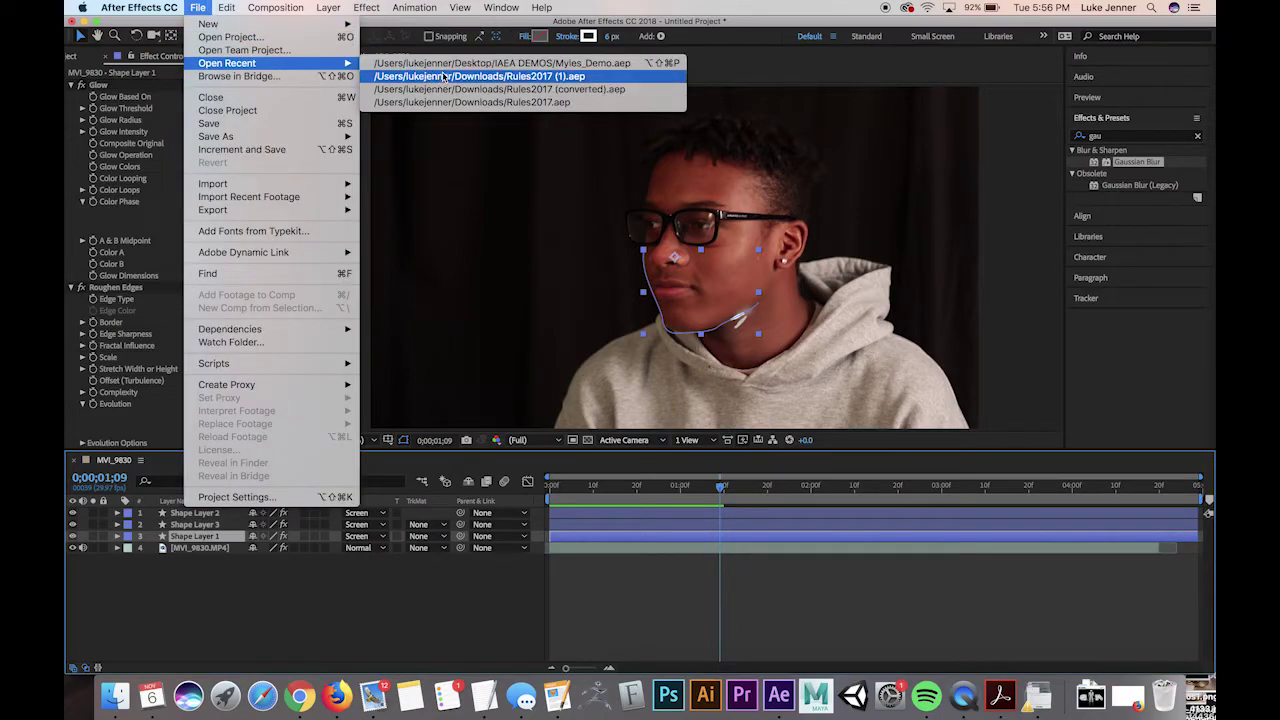
click(440, 63)
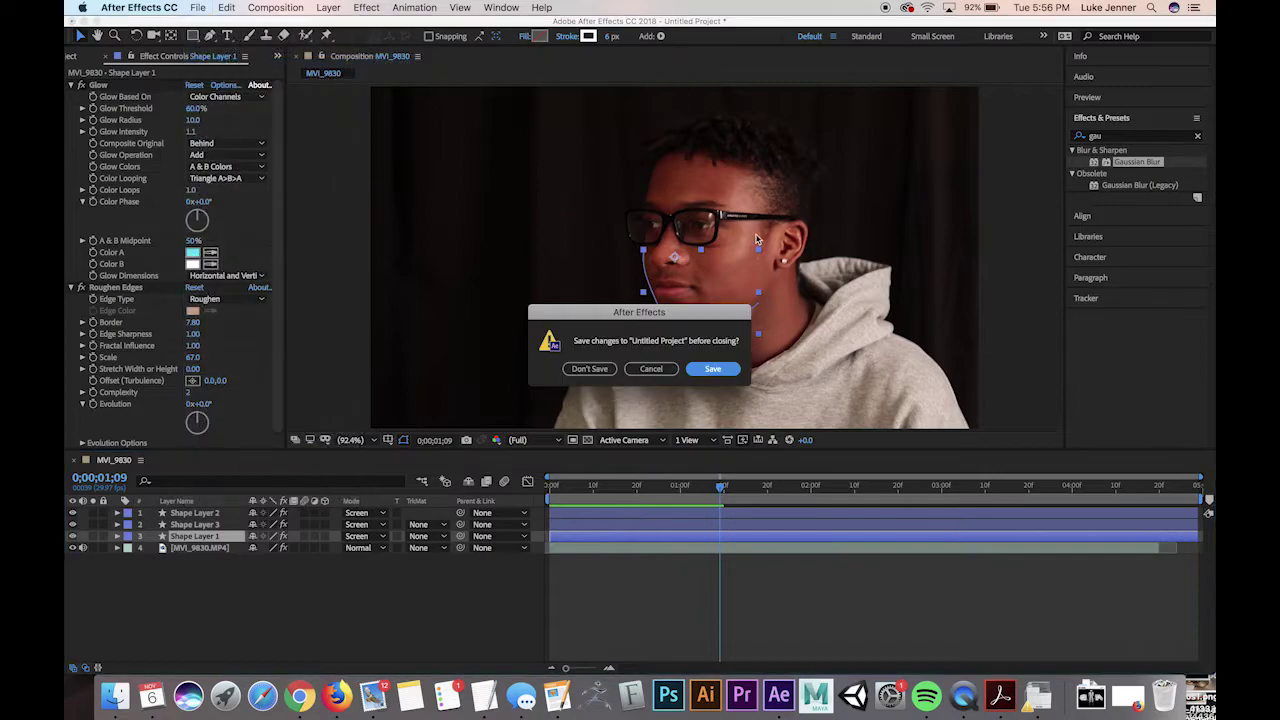
click(589, 368)
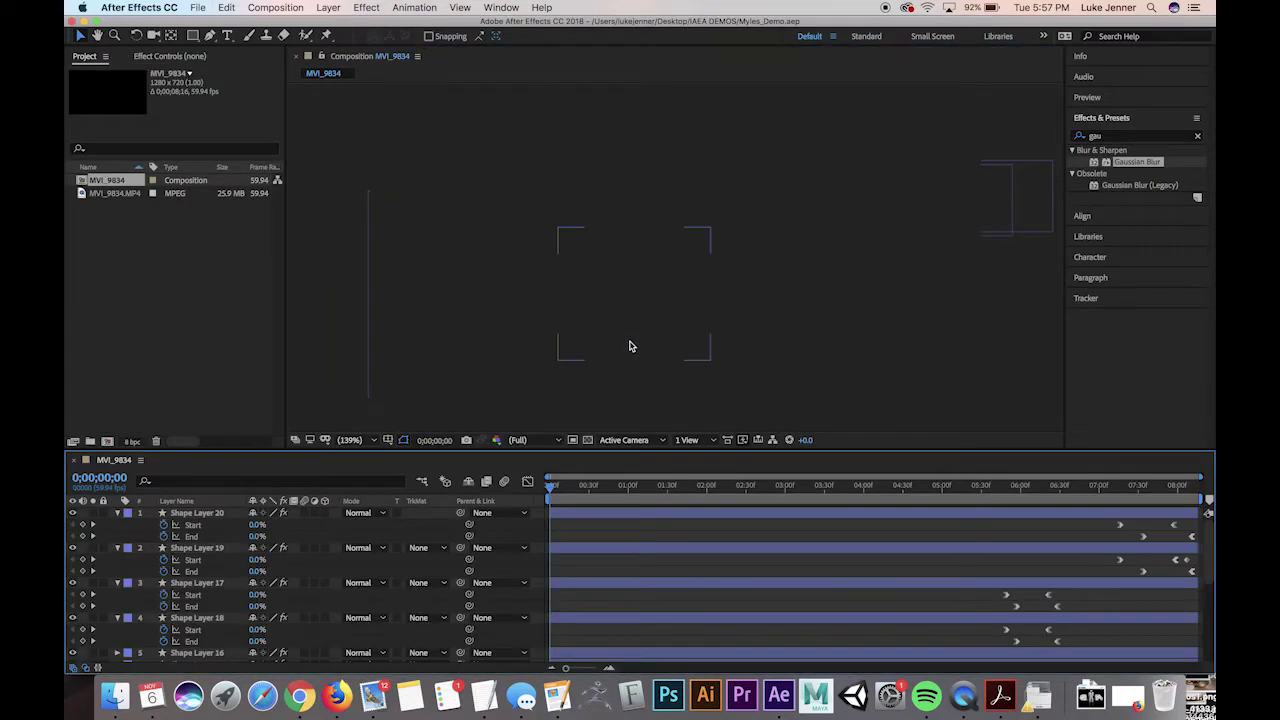
key(space)
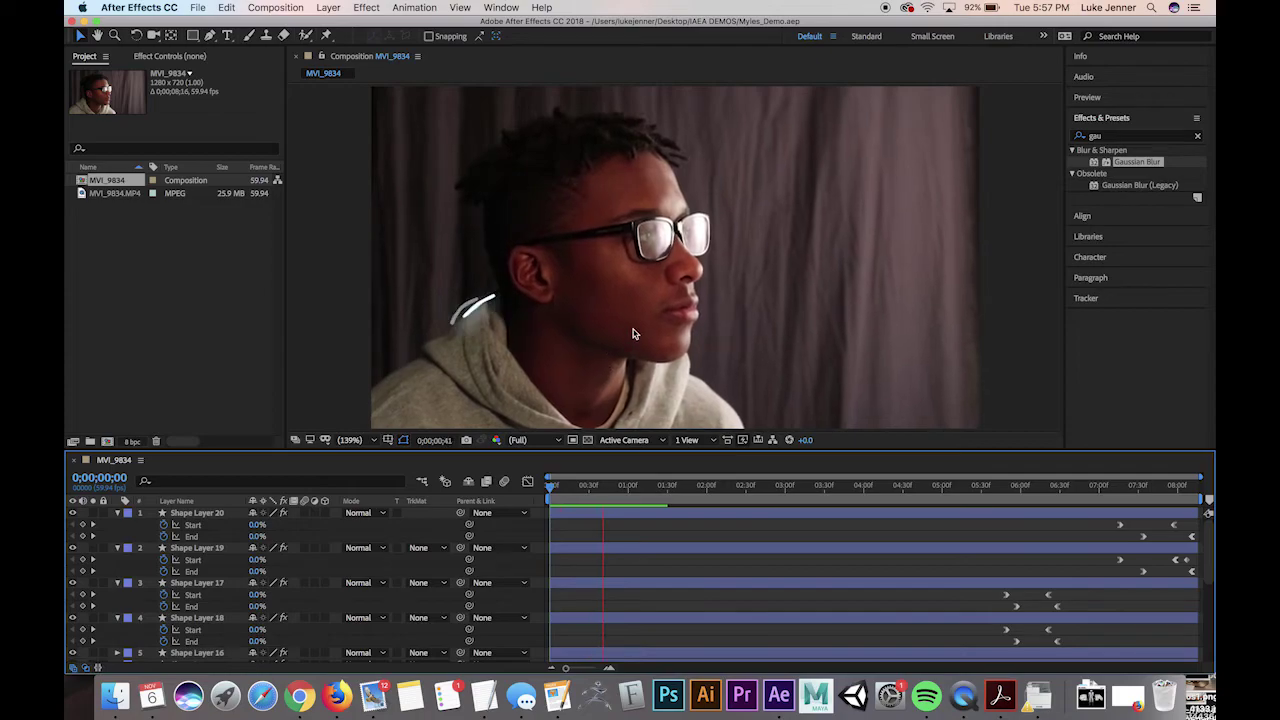